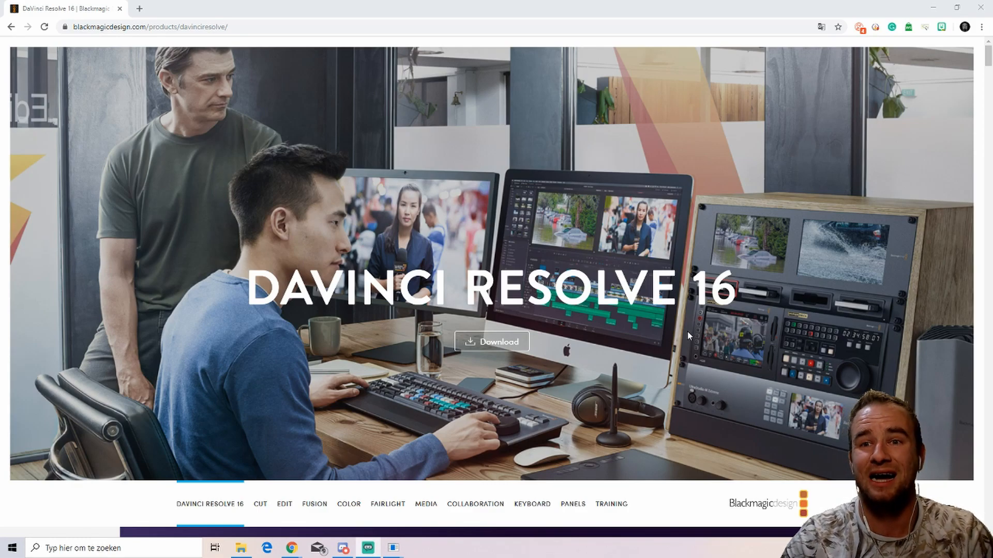
Switch from the browser to DaVinci Resolve and open the Untitled Project.
click(933, 8)
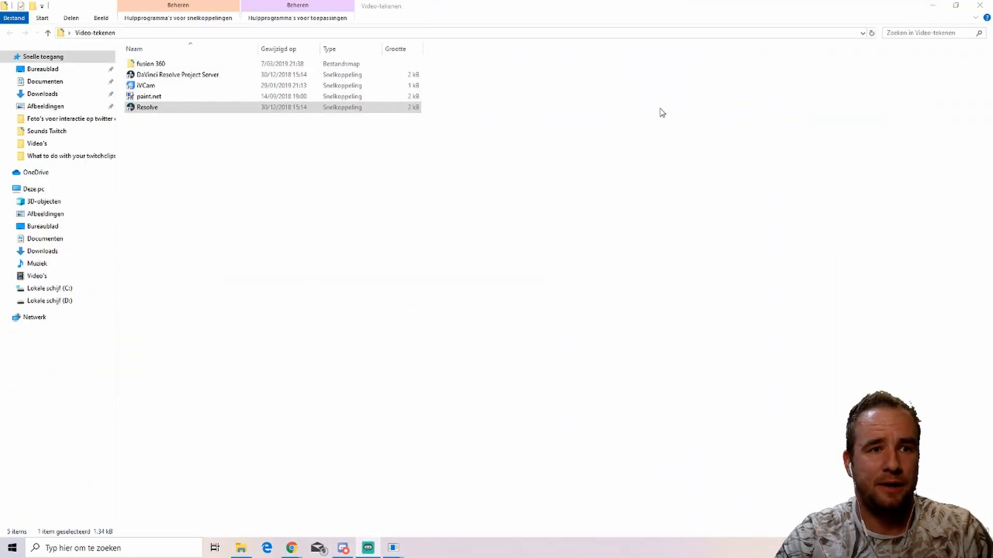
double_click(211, 110)
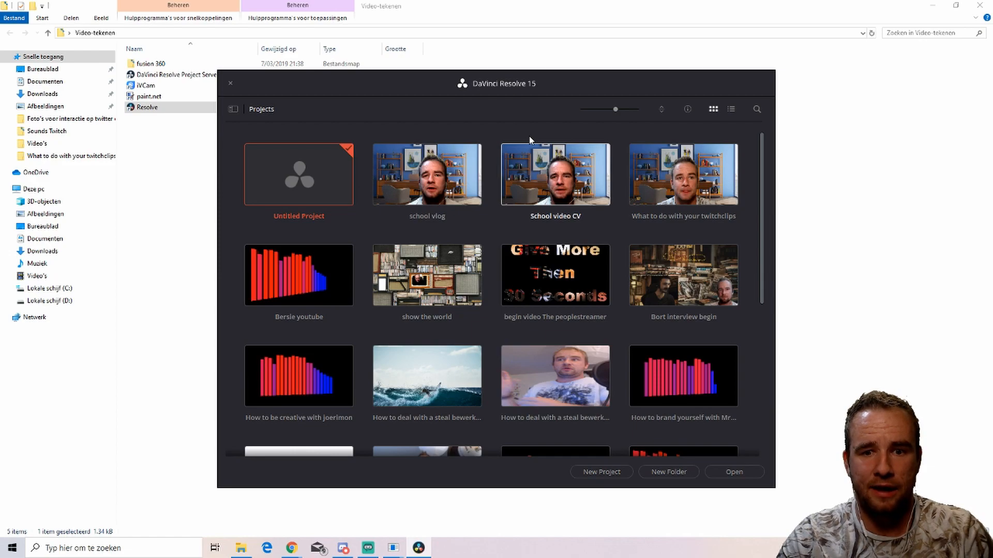
scroll(613, 351, down, 3)
scroll(617, 385, up, 3)
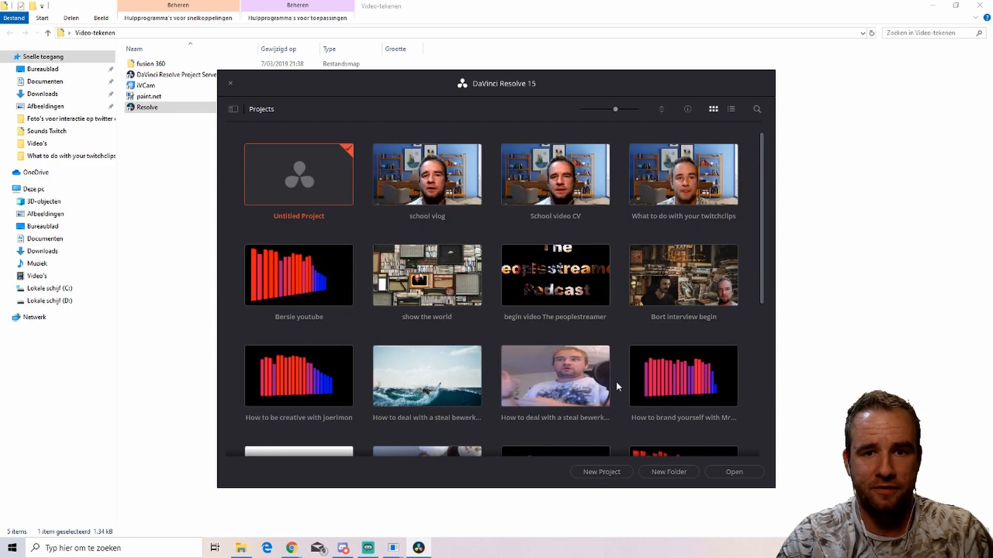
scroll(616, 381, down, 8)
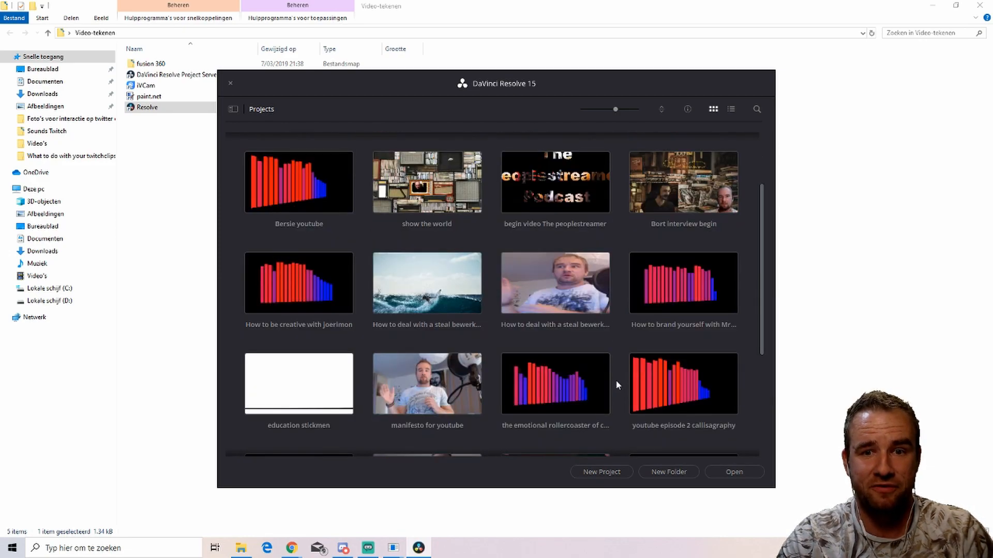
scroll(616, 380, up, 4)
scroll(616, 380, up, 4)
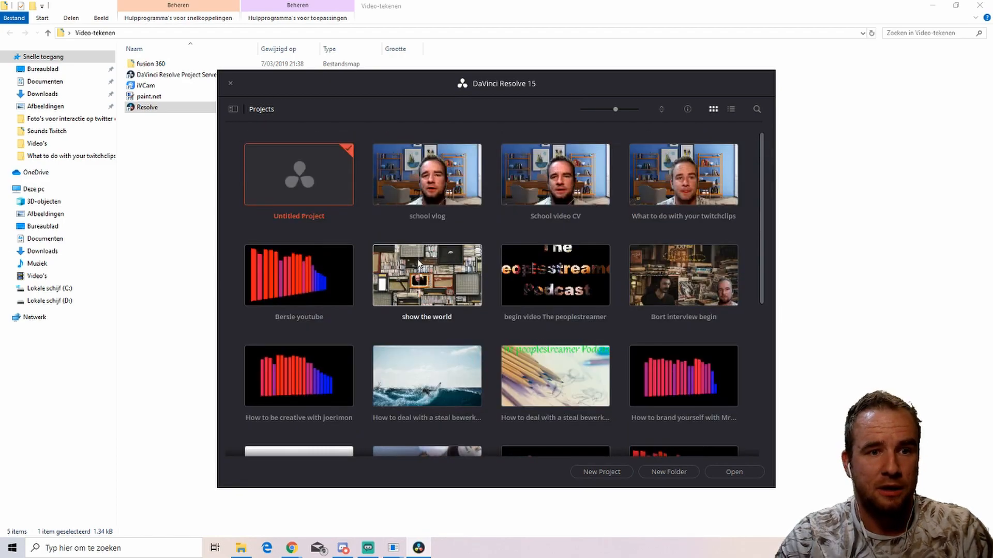
double_click(307, 178)
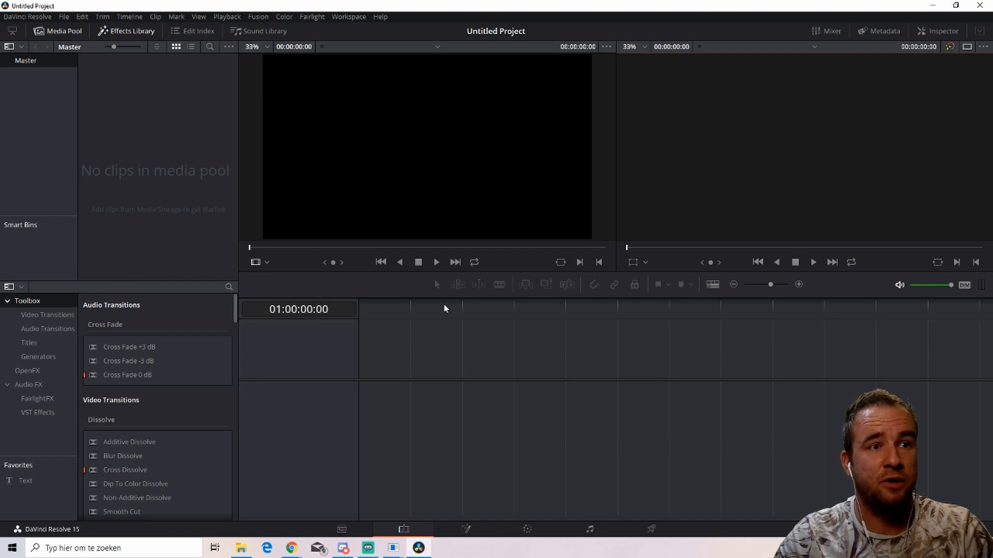
Import the video 2019-09-29_10-04-54.mp4 into the media pool and change the timeline frame rate and video format to match it.
click(65, 19)
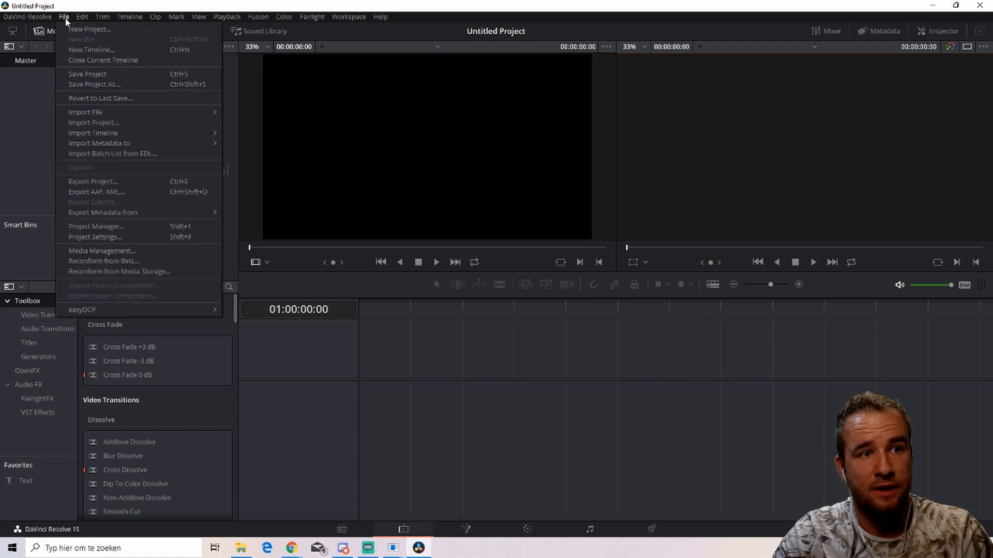
mouse_move(119, 114)
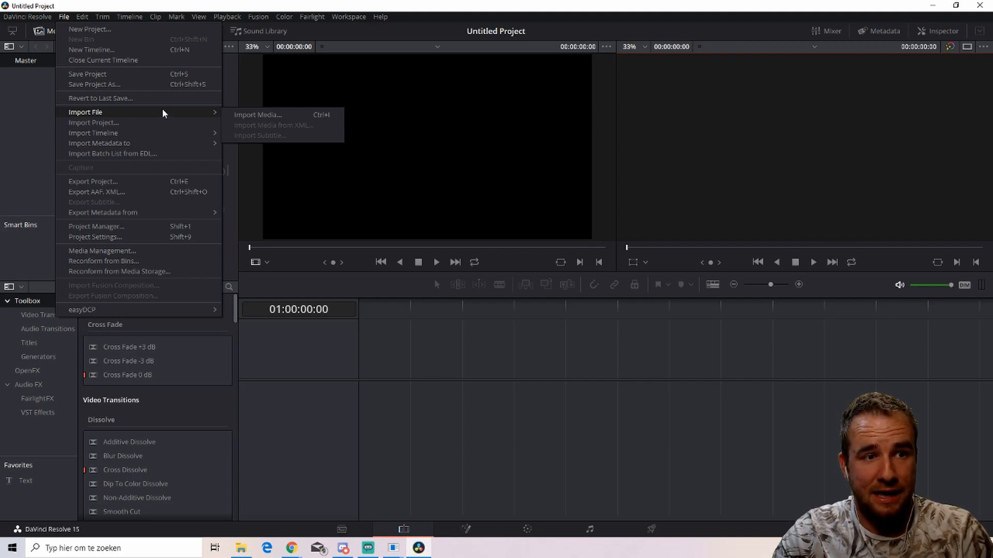
click(262, 116)
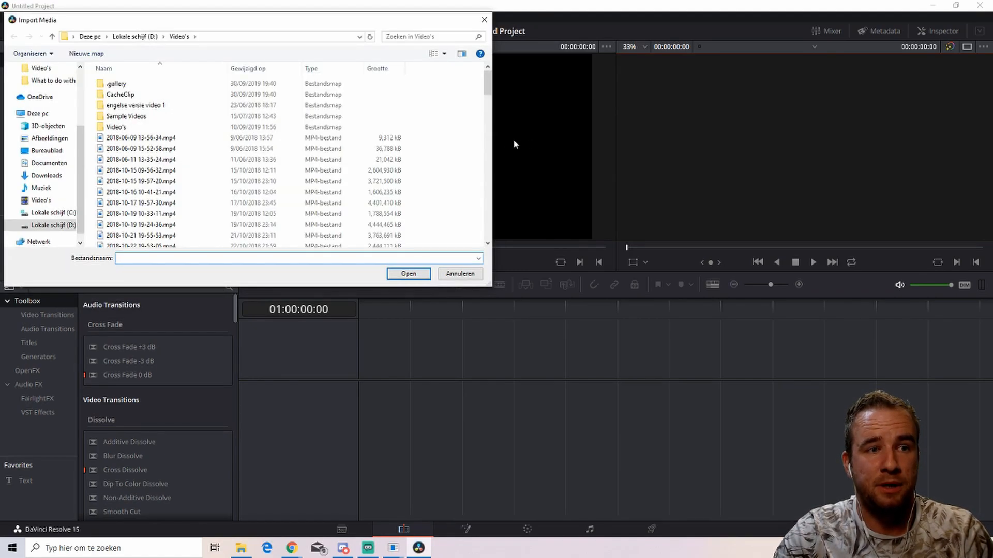
scroll(297, 192, down, 10)
scroll(309, 208, down, 10)
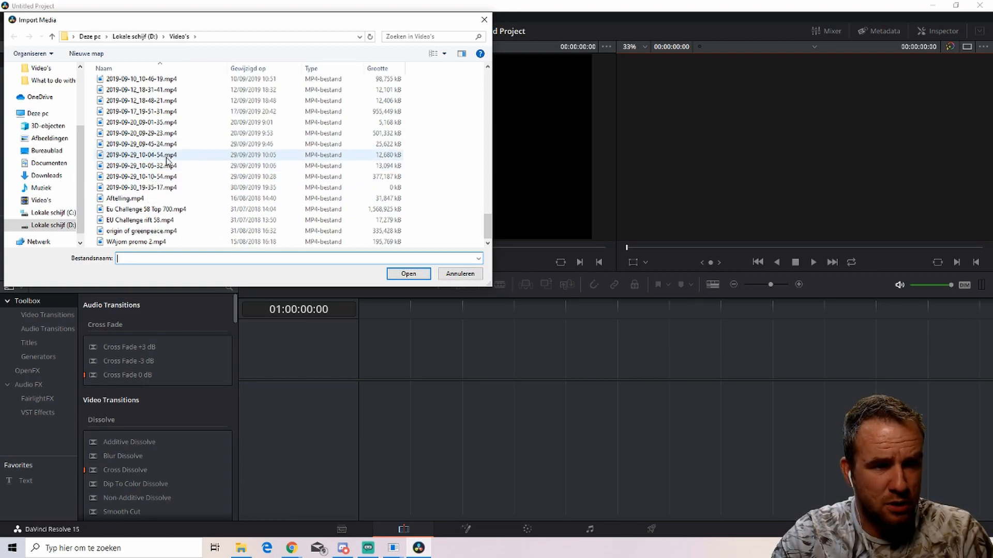
double_click(166, 155)
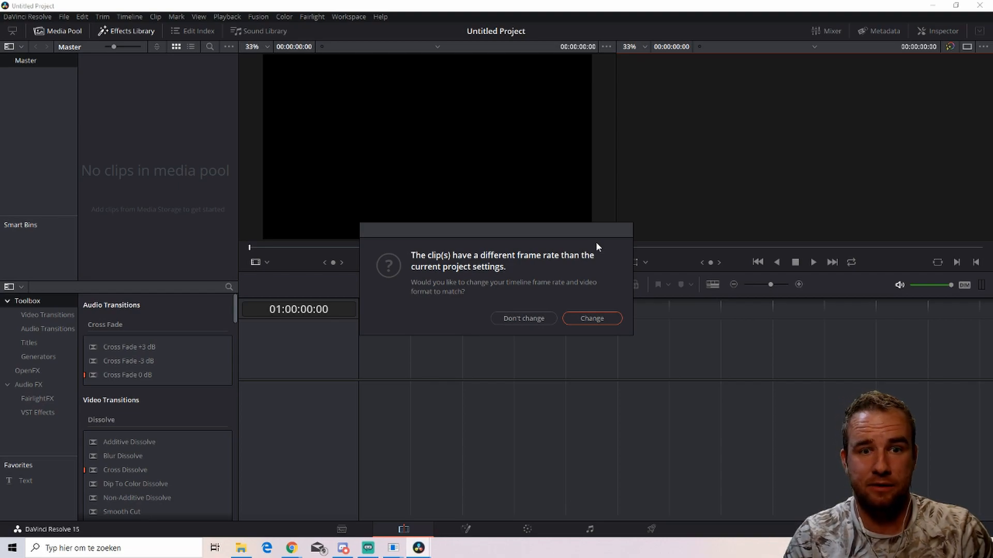
click(593, 318)
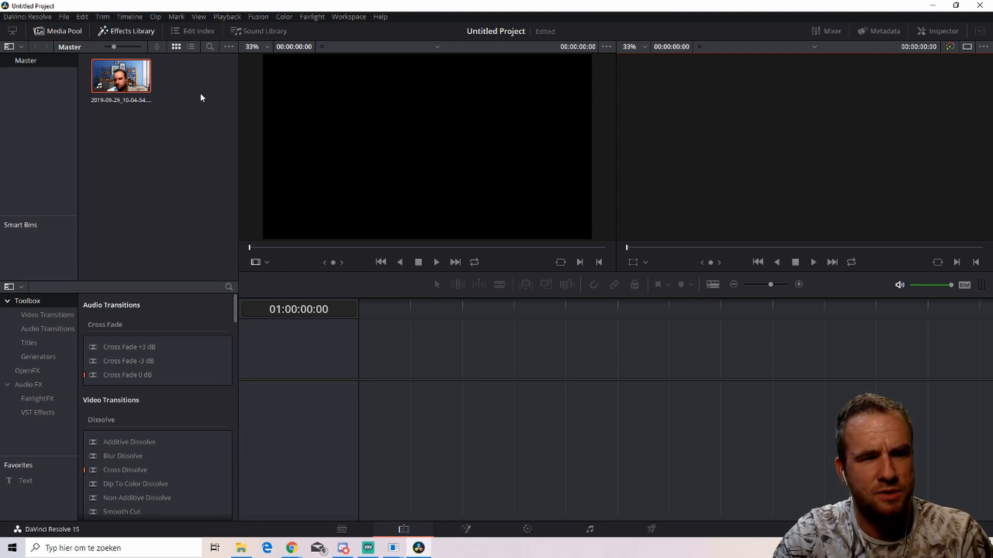
Hide and restore the Effects Library and the Media Pool to compare the workspace layouts.
click(119, 34)
click(119, 29)
click(56, 29)
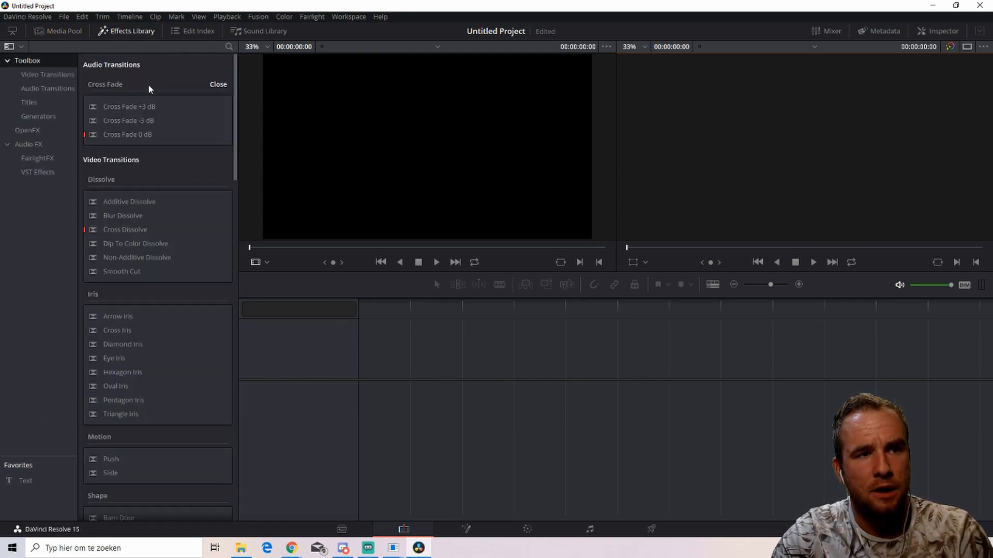
click(63, 31)
click(64, 31)
click(64, 32)
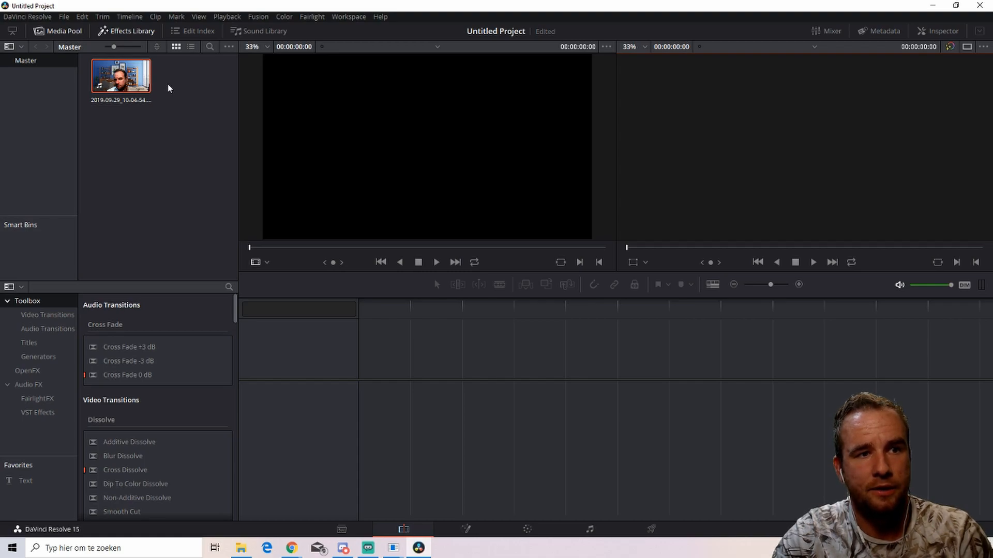
click(134, 34)
click(136, 32)
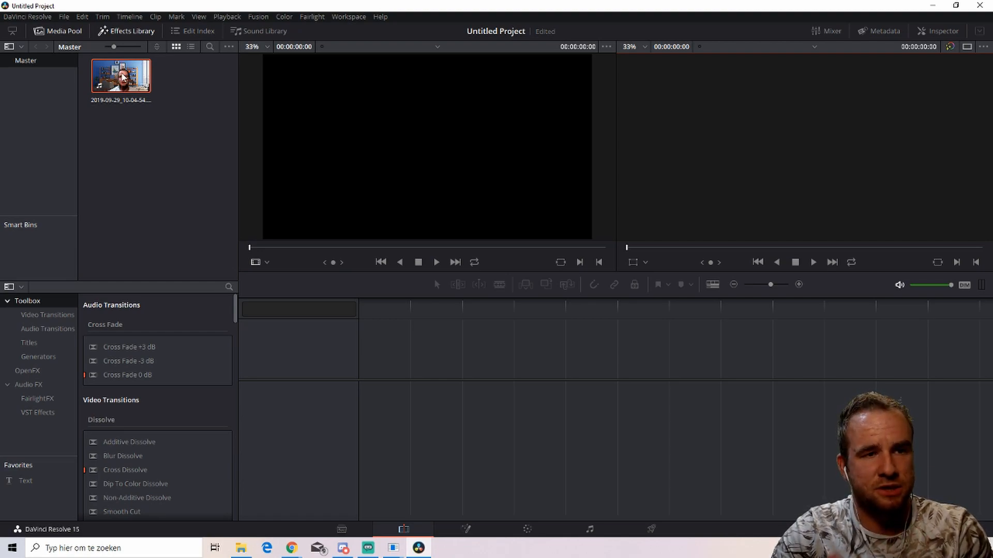
Place the imported clip 2019-09-29_10-04-54.mp4 at the start of the empty timeline and look through its audio tracks.
drag(122, 77, 370, 357)
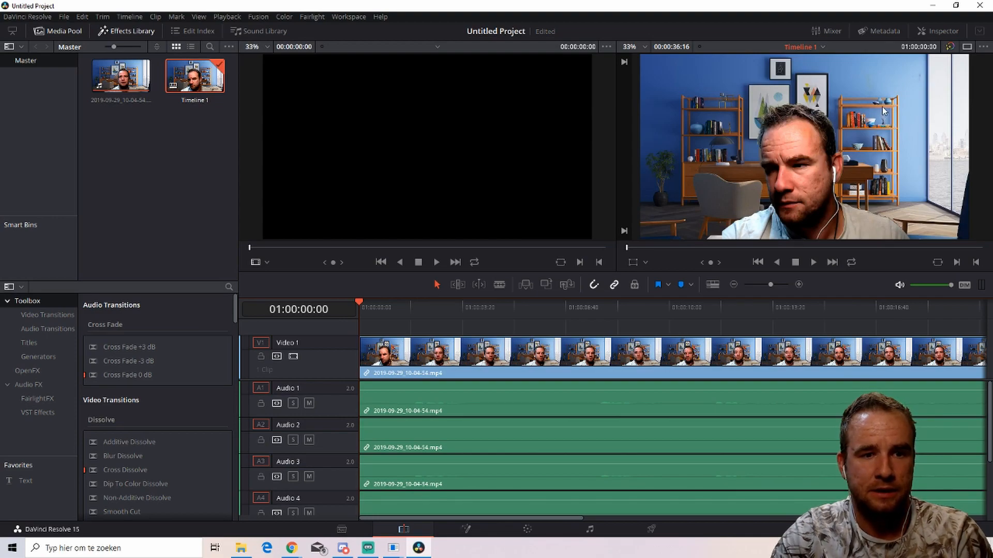
scroll(372, 414, down, 5)
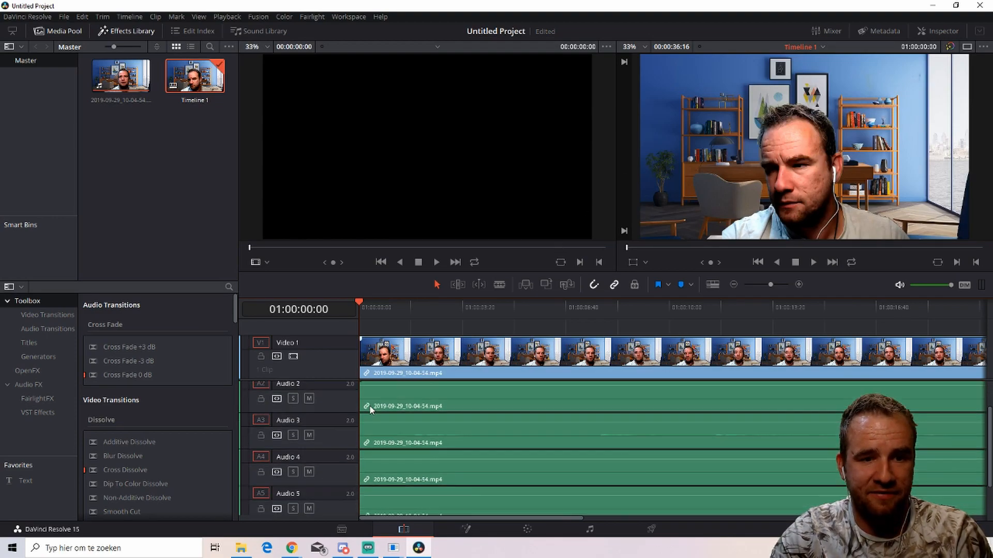
scroll(334, 470, up, 4)
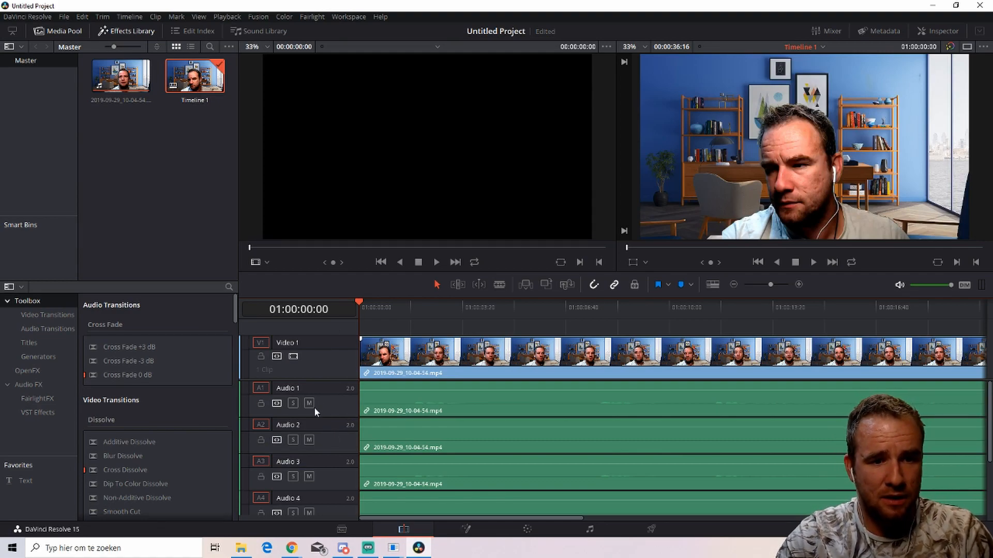
Delete all the extra audio tracks below Audio 1, keeping only Video 1 and Audio 1 on the timeline.
right_click(293, 423)
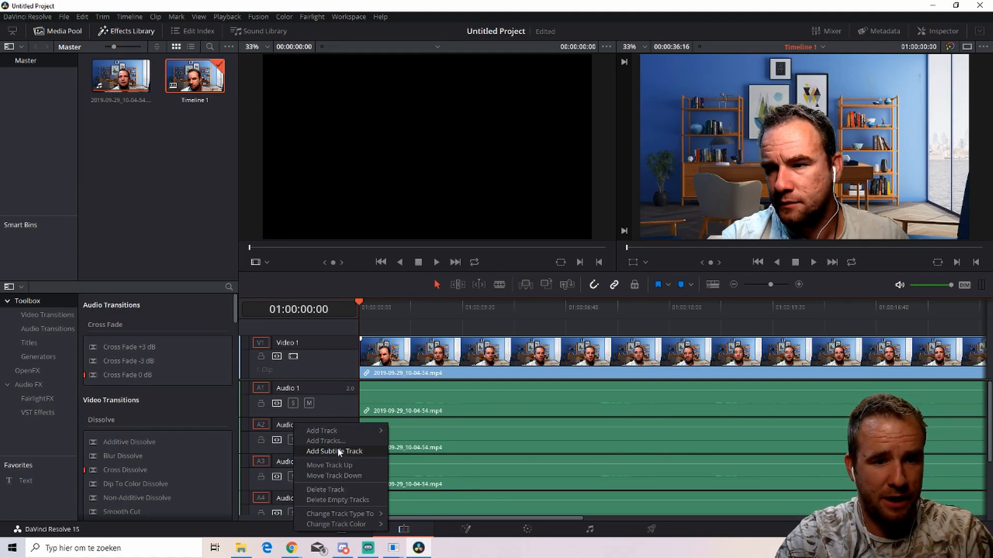
right_click(278, 428)
click(310, 493)
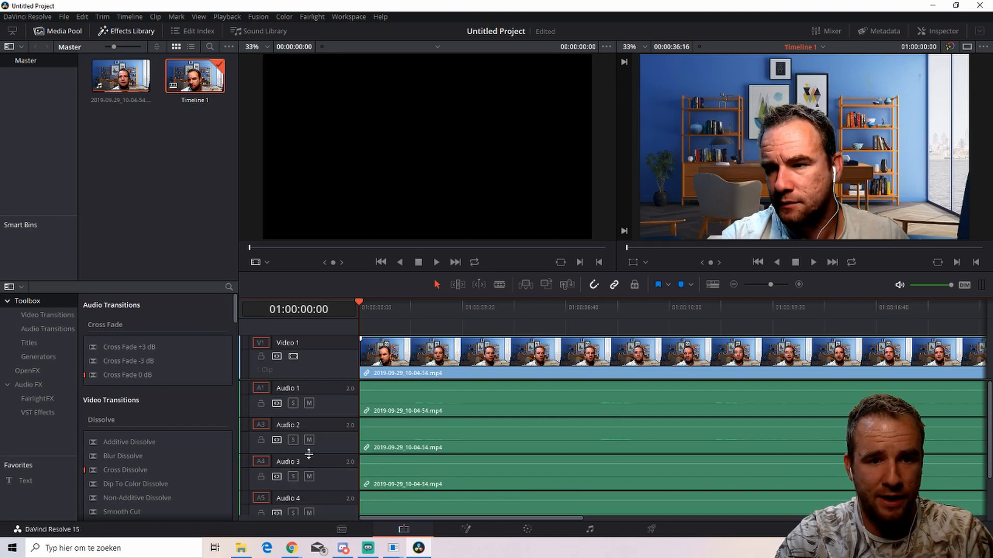
right_click(301, 422)
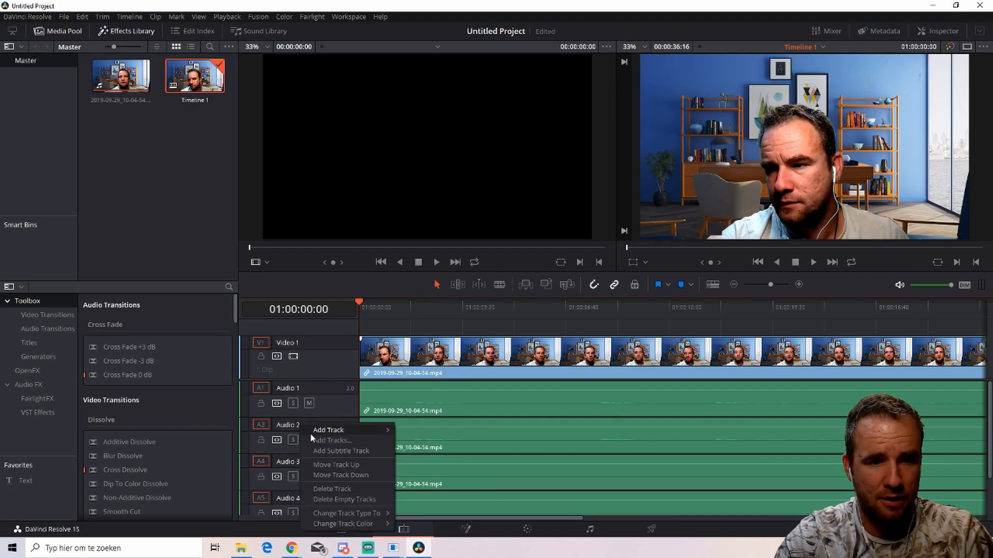
click(341, 492)
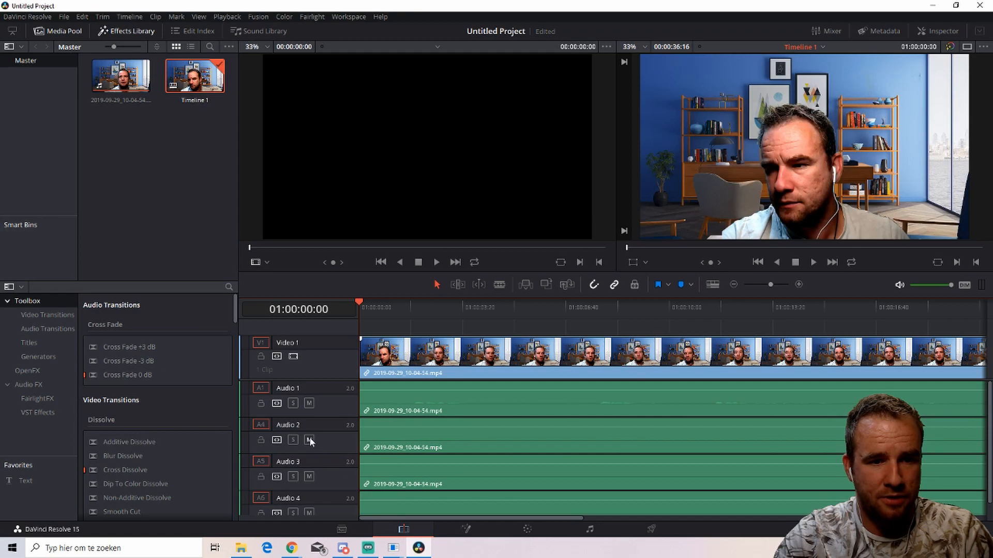
right_click(304, 423)
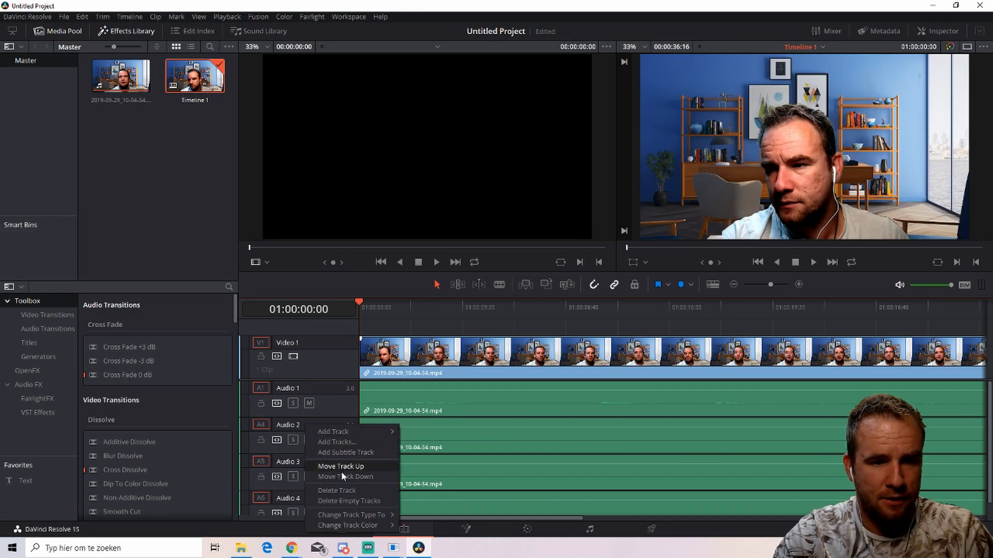
click(334, 491)
right_click(305, 425)
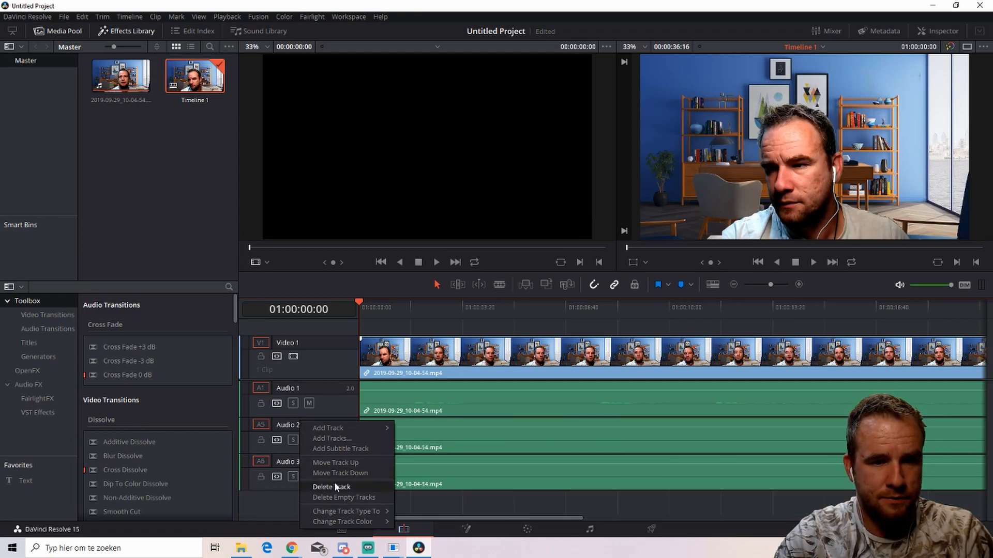
click(331, 487)
right_click(303, 424)
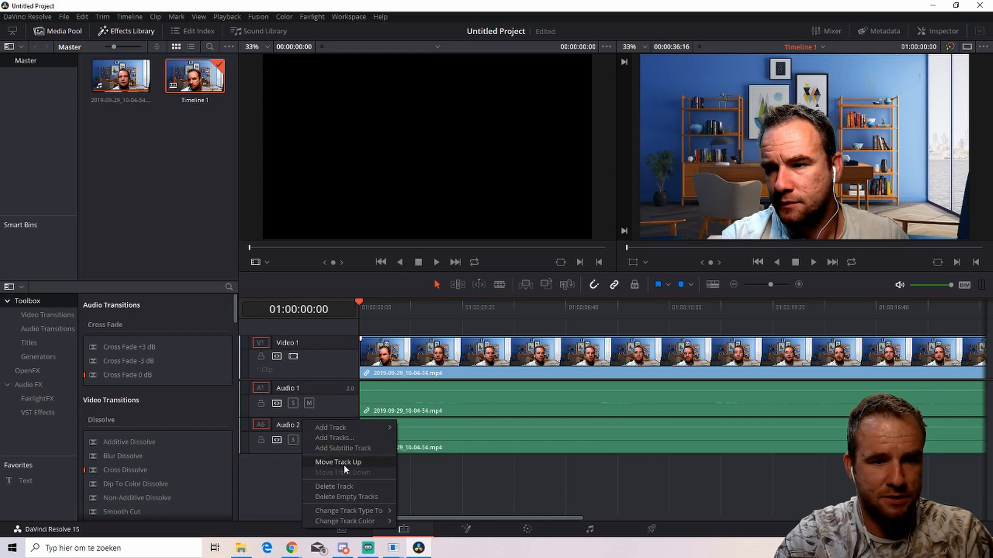
click(343, 485)
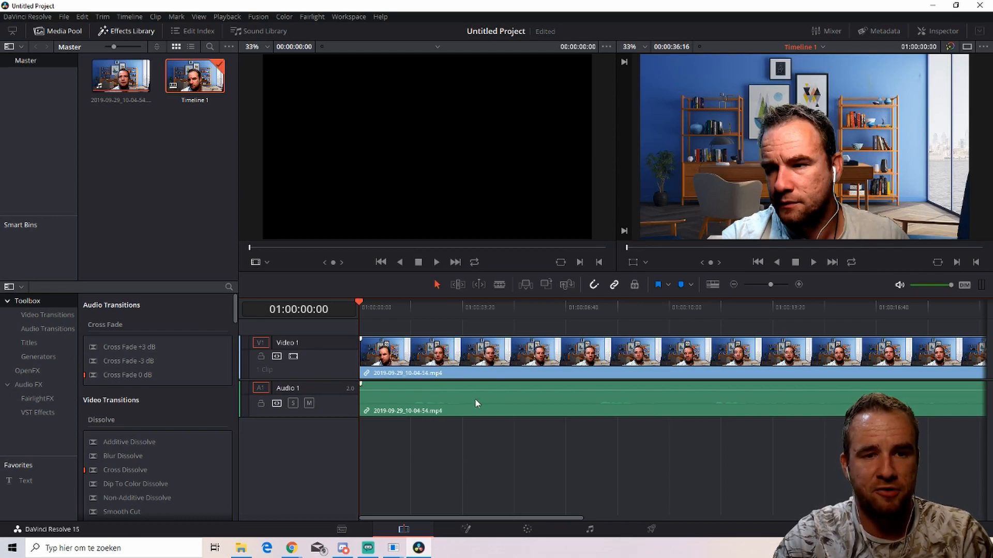
Unlink the video clip on Video 1 from its audio on Audio 1.
click(462, 373)
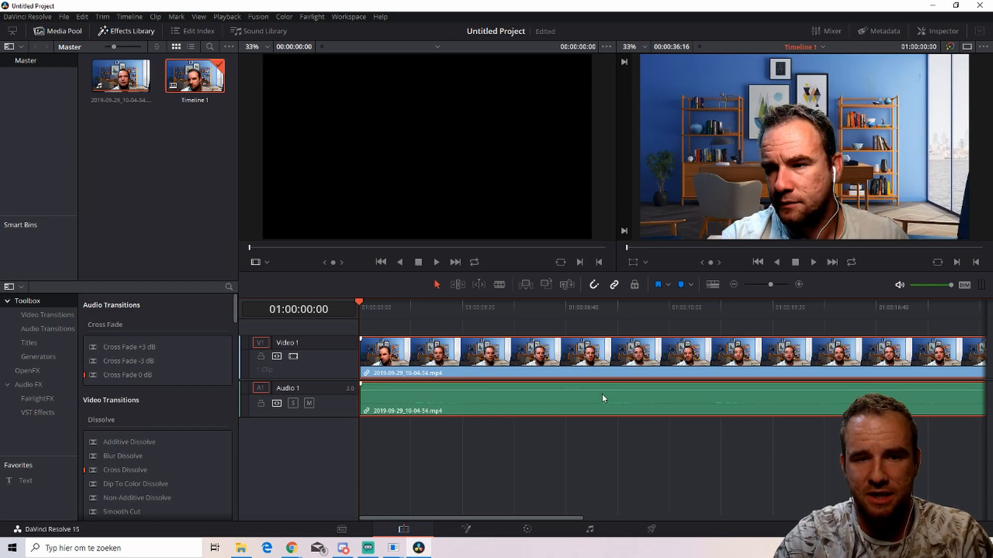
right_click(444, 359)
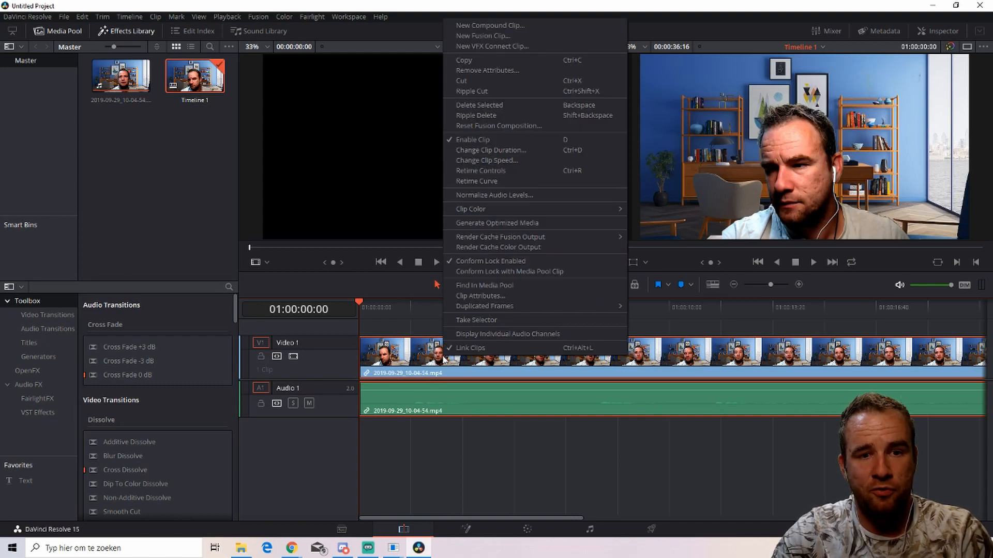
click(478, 348)
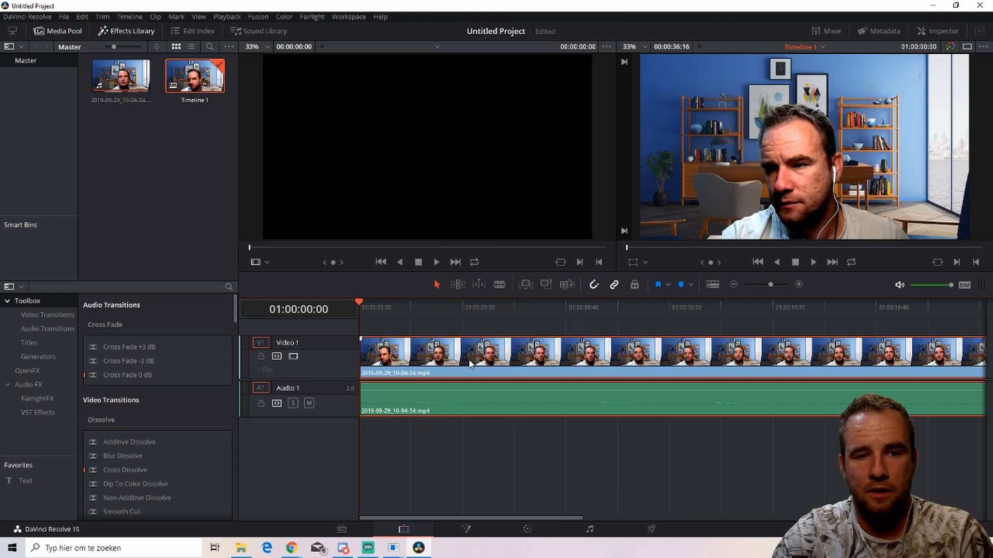
Select the video and audio clips separately and examine the Link Clips option for them.
right_click(471, 364)
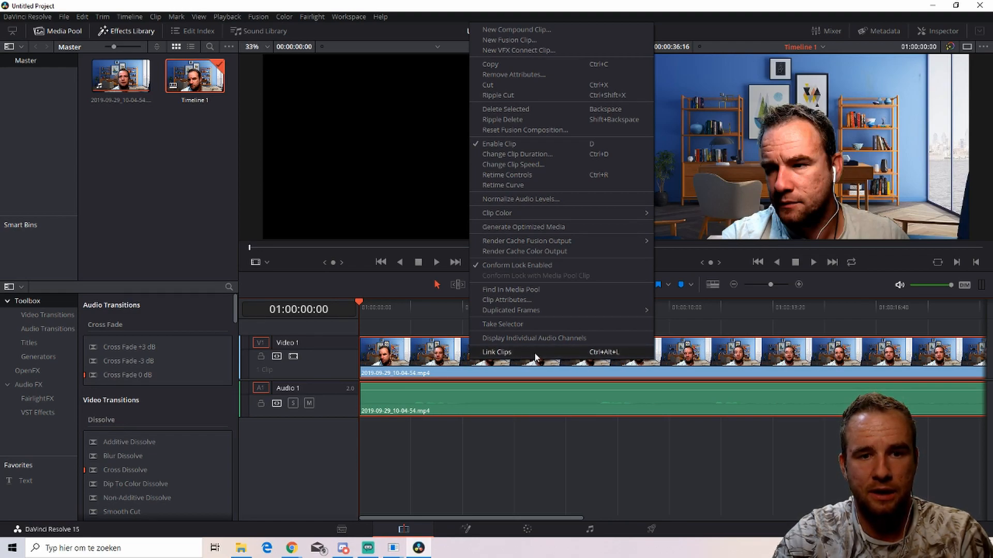
click(427, 365)
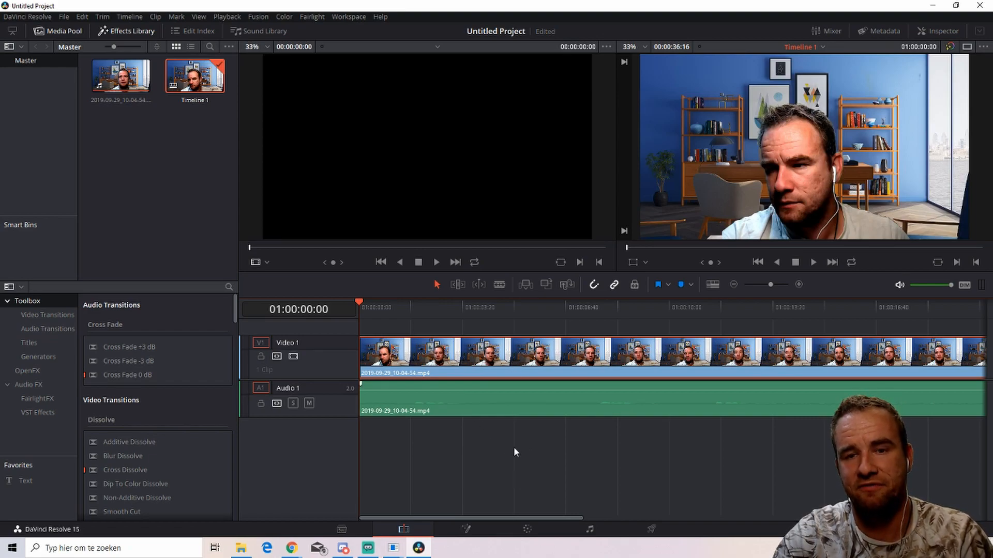
click(486, 415)
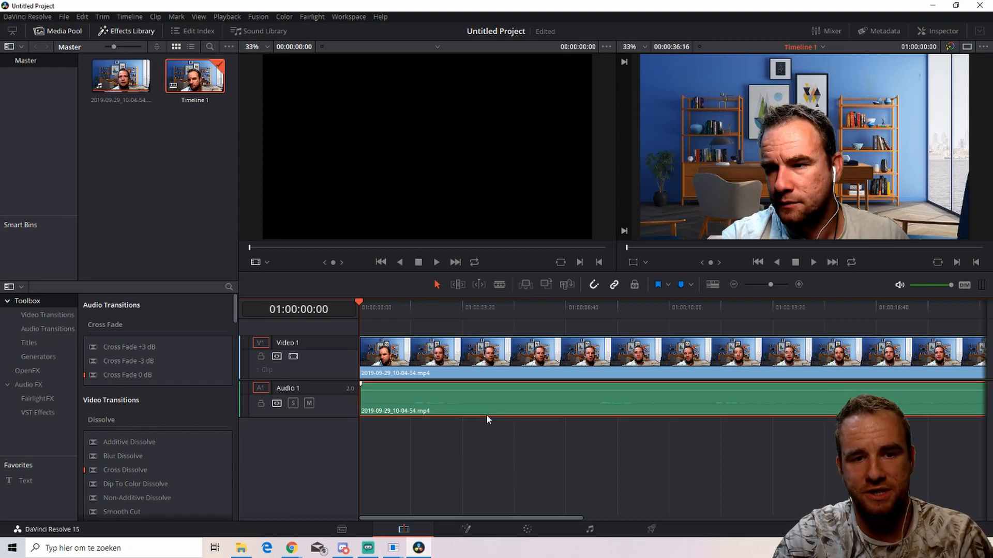
right_click(482, 368)
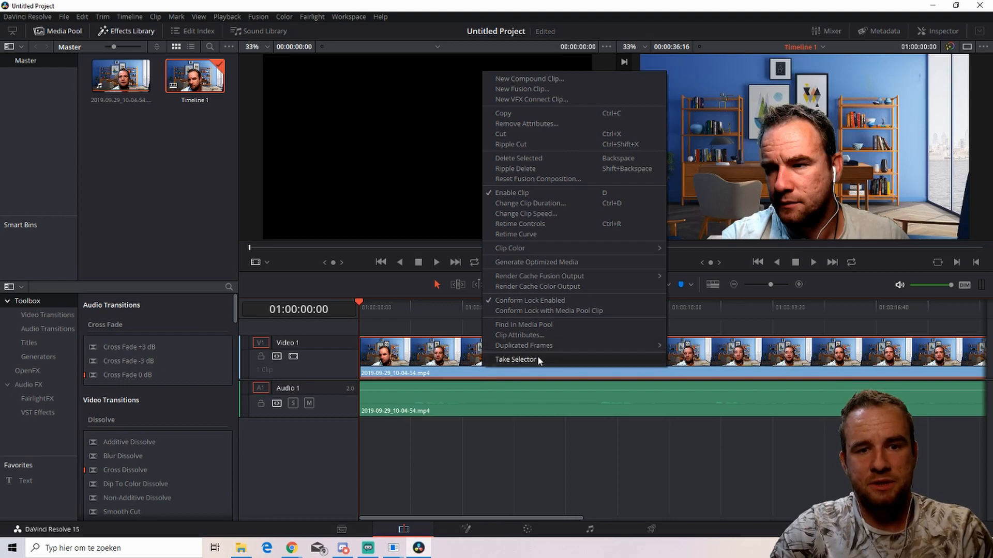
right_click(450, 368)
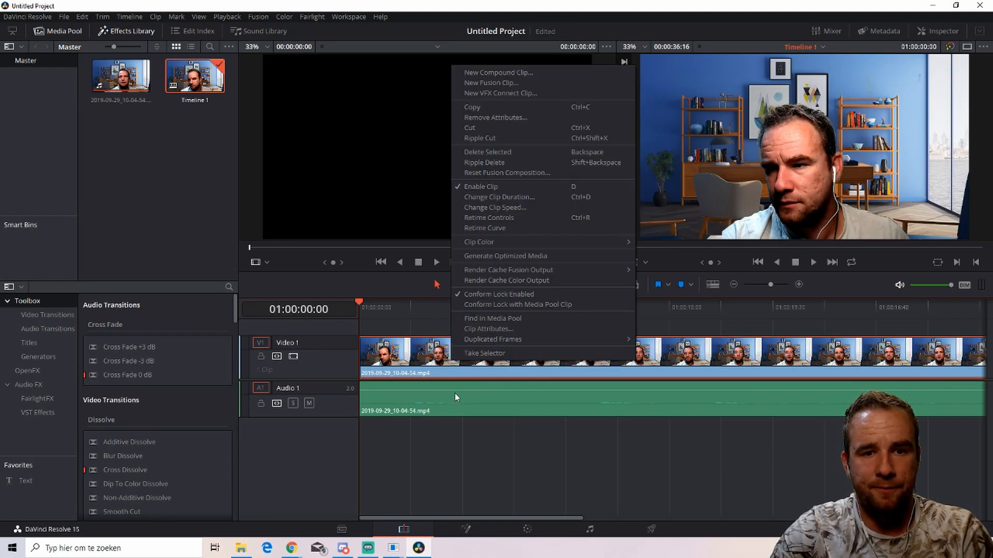
click(550, 416)
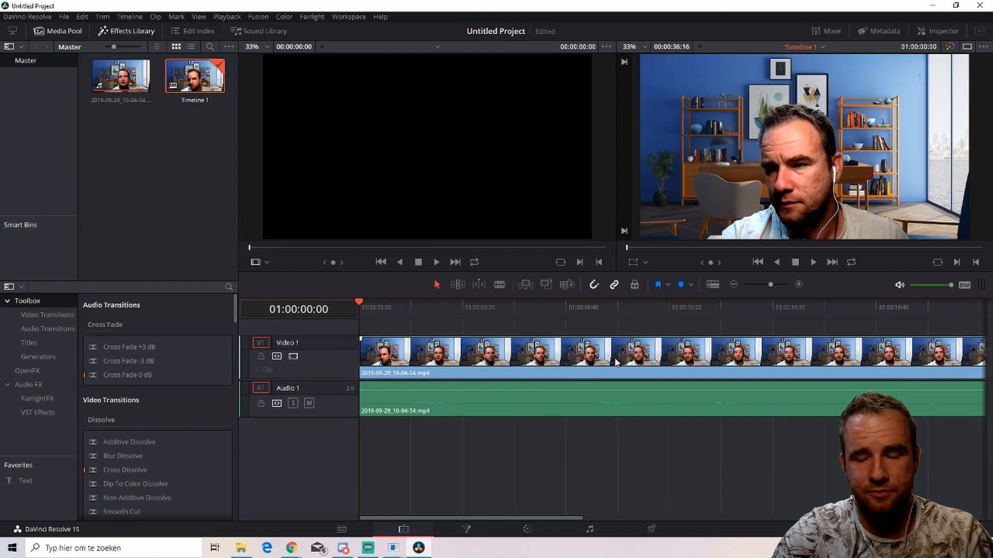
Link the video clip on Video 1 with its audio clip on Audio 1 and adjust the audio clip's volume.
click(572, 354)
click(564, 400)
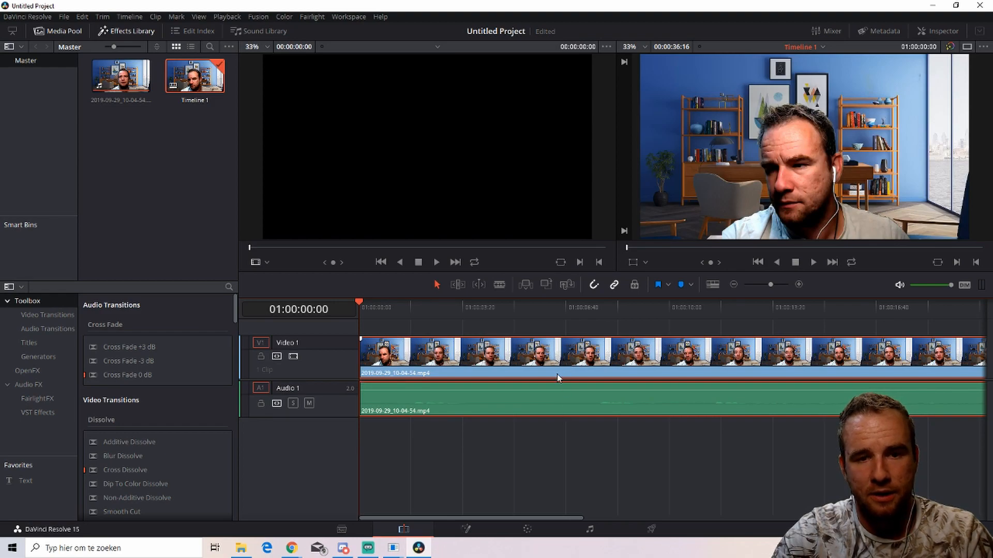
right_click(525, 366)
click(558, 353)
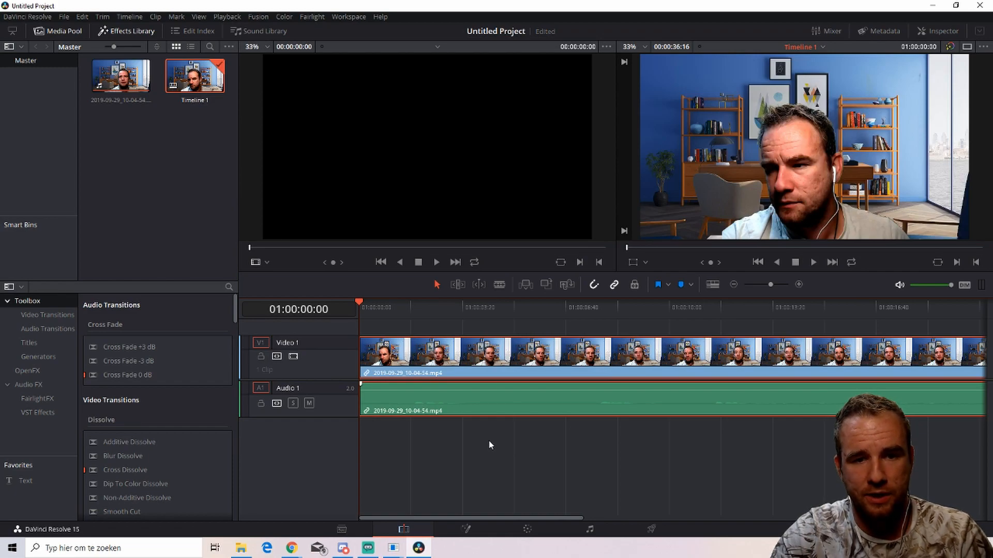
drag(484, 389, 488, 389)
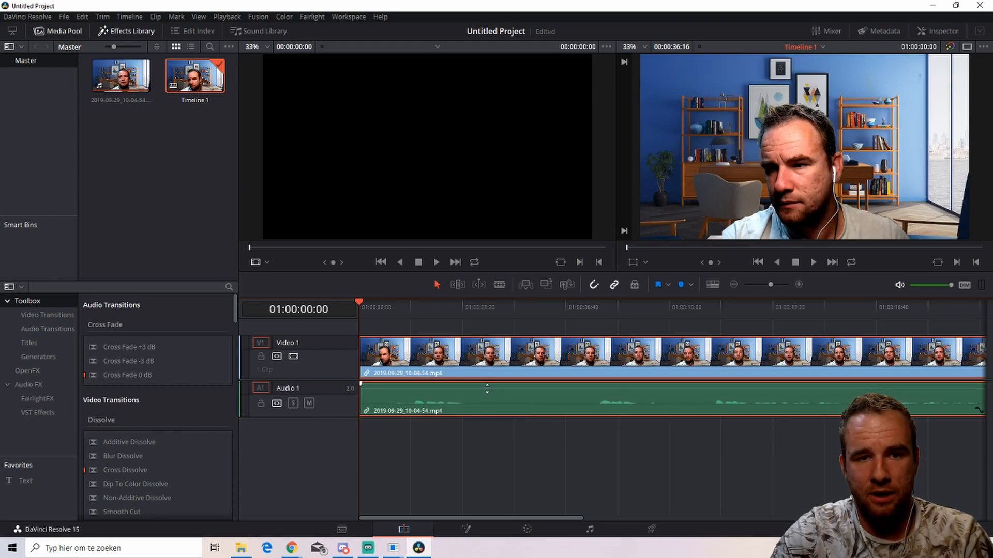
Split the linked clip with the Blade tool at five points along the timeline and return to Selection Mode.
click(500, 285)
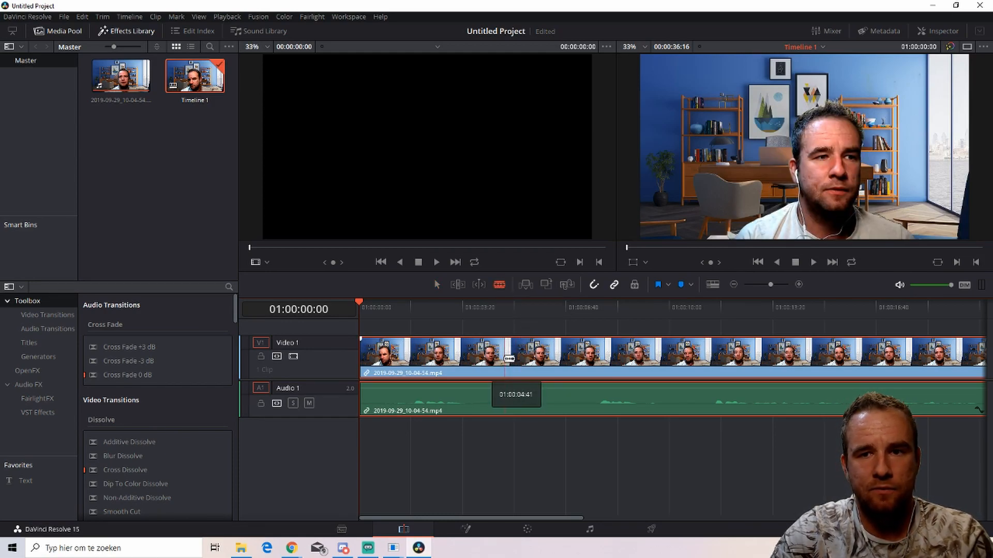
click(503, 358)
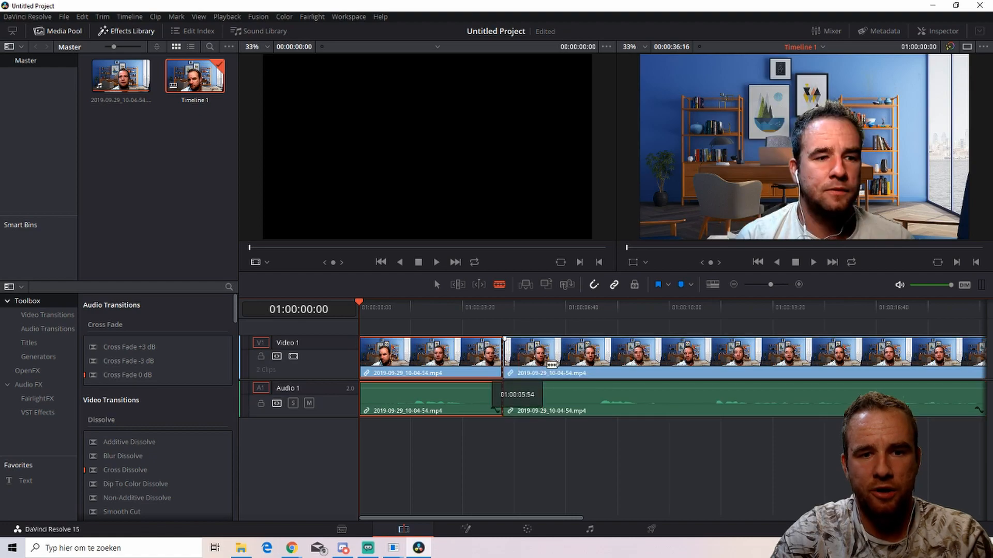
click(600, 362)
click(694, 362)
click(791, 362)
click(894, 357)
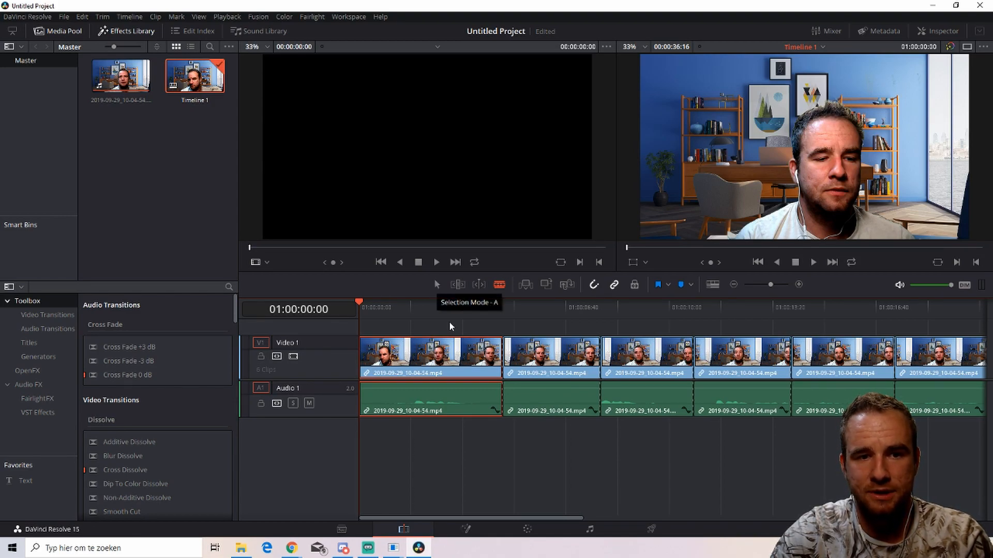
click(437, 286)
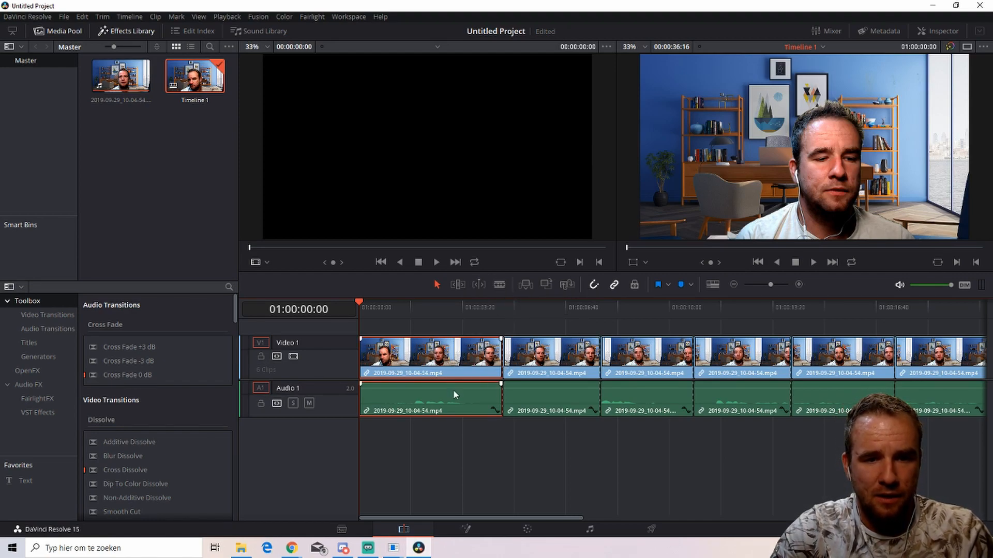
Adjust the volume level of the first audio segment on Audio 1.
drag(450, 389, 453, 384)
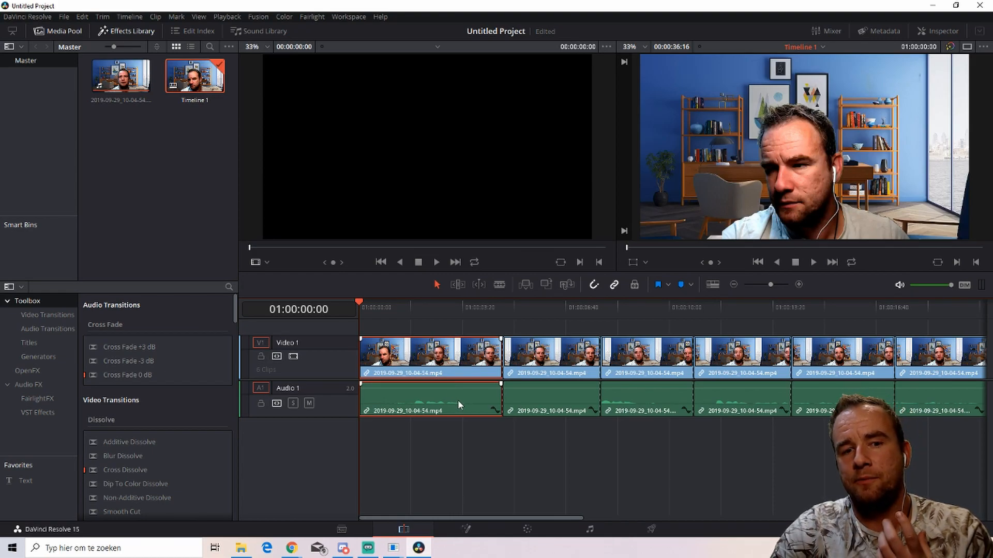
drag(468, 390, 474, 391)
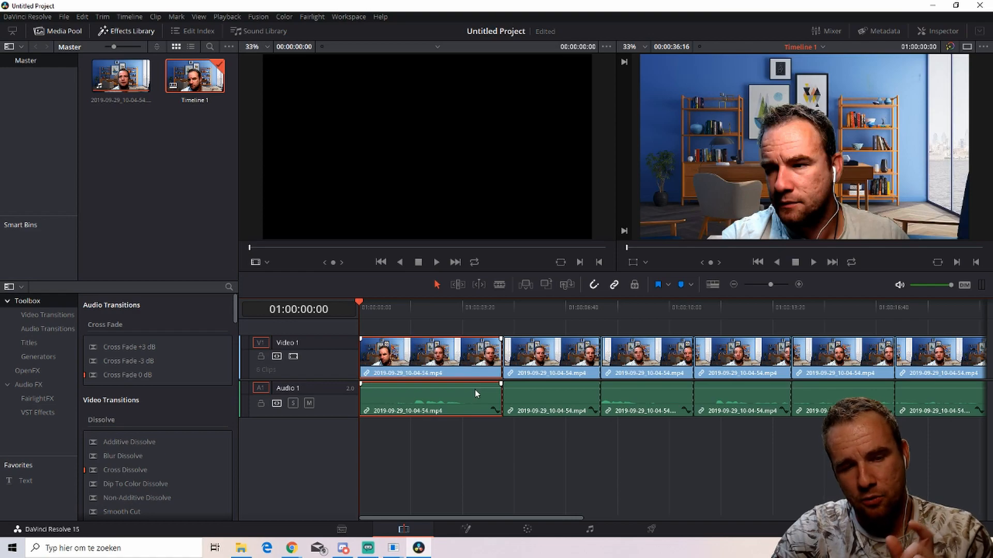
drag(473, 389, 475, 388)
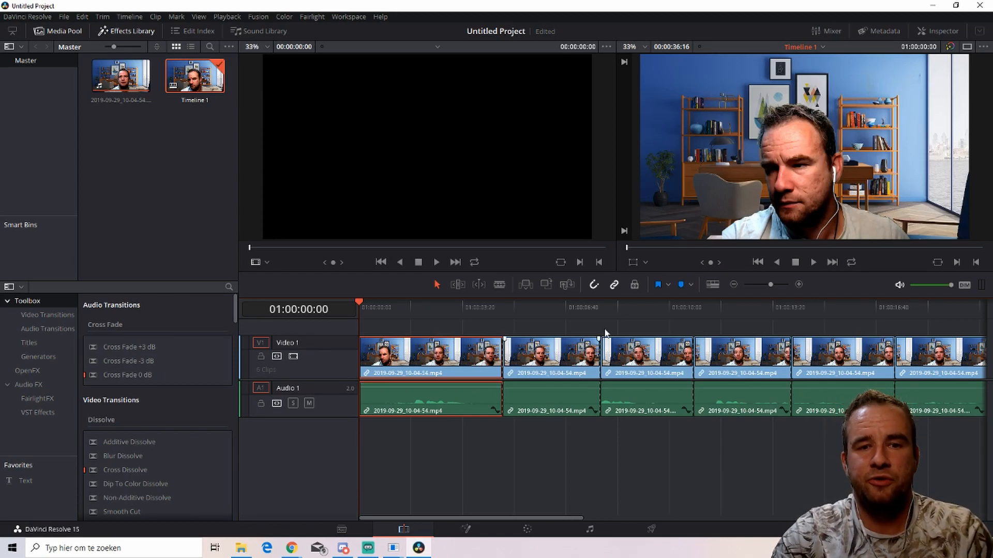
Split the first segment with three Blade cuts near its start and raise the audio volume of the third short piece.
click(500, 285)
click(376, 385)
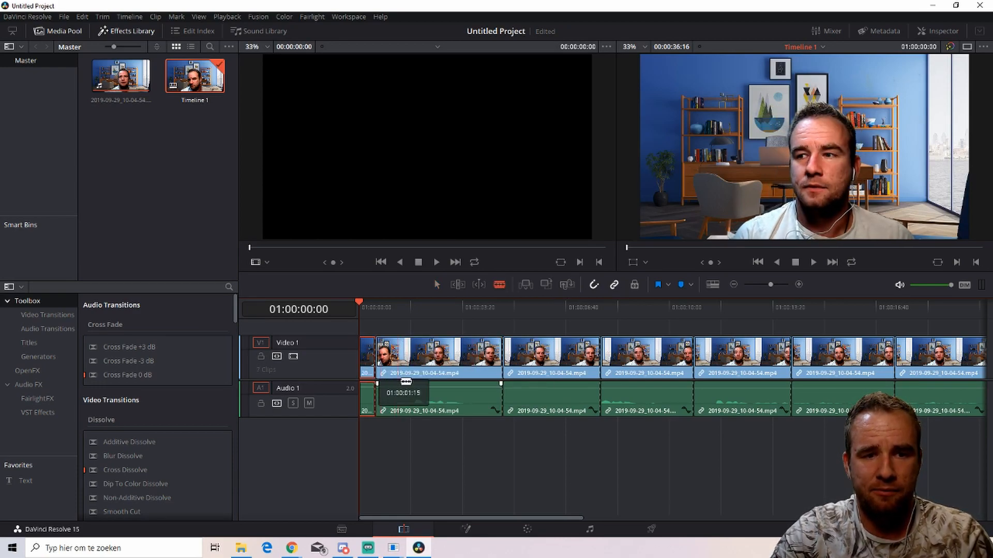
click(403, 364)
click(421, 358)
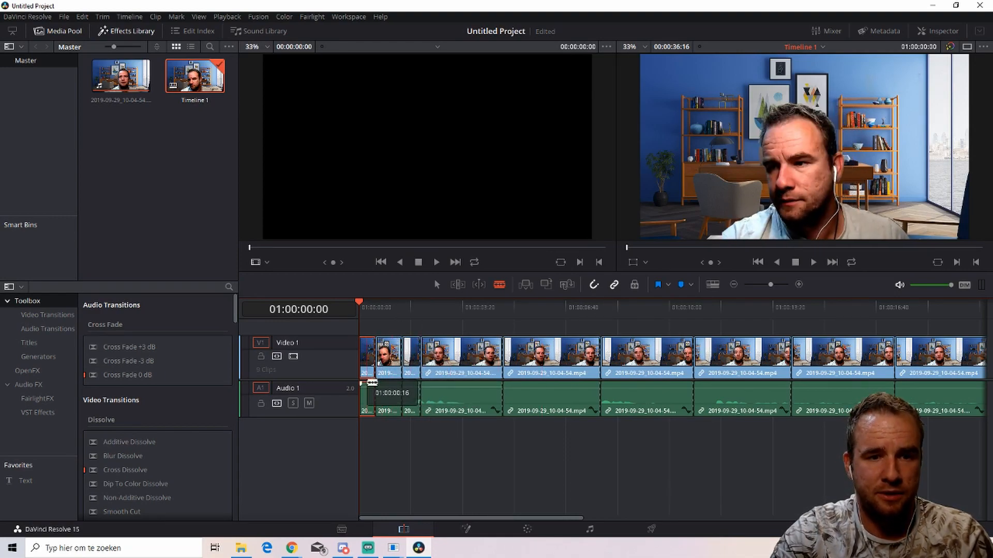
right_click(397, 327)
click(436, 284)
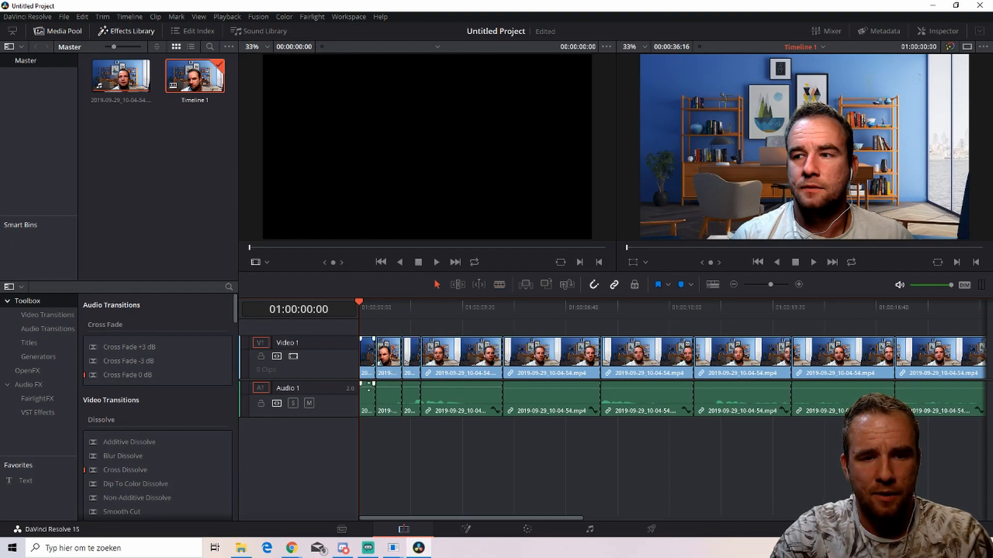
drag(368, 388, 414, 383)
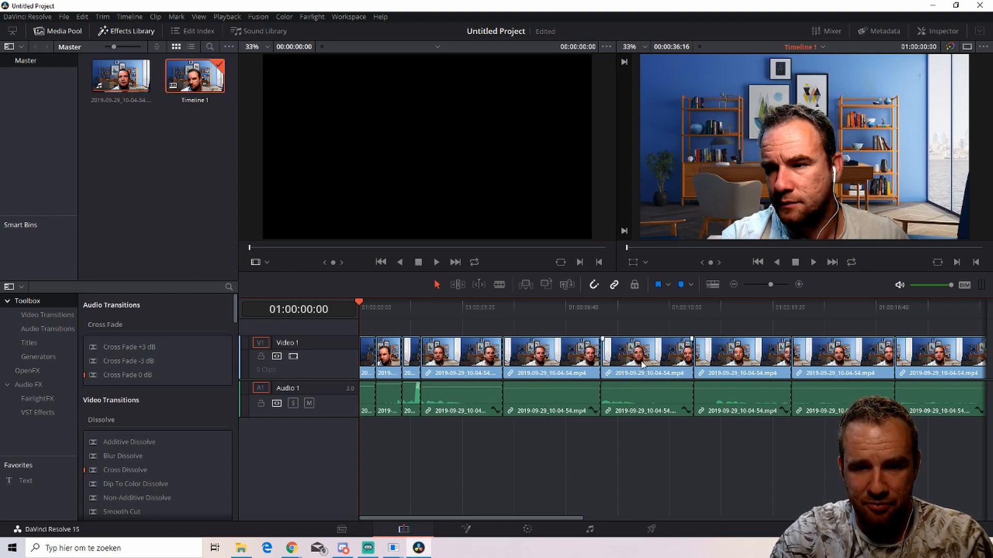
Ripple delete the segment after the three short pieces and add a 60 frame Cross Dissolve at the cut following the next segment.
click(474, 367)
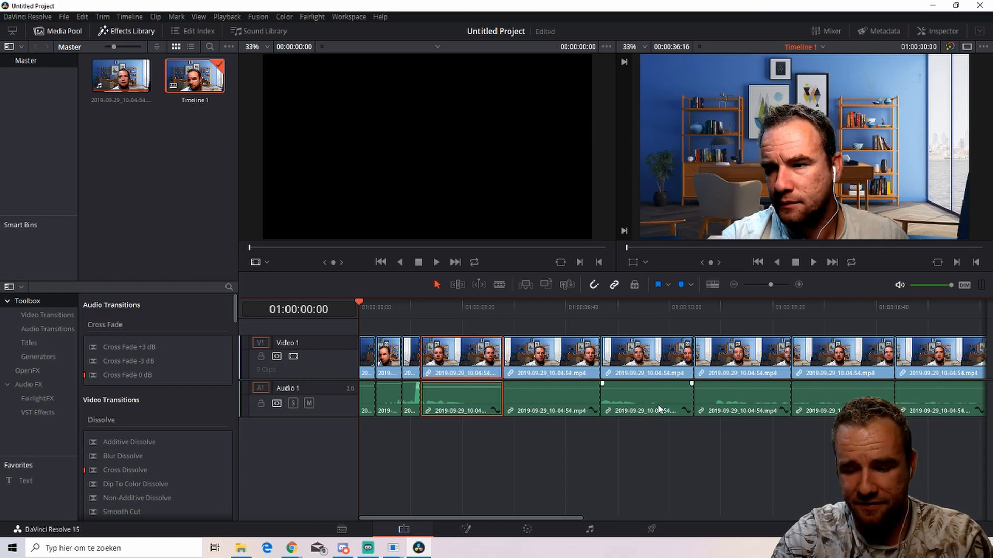
key(Delete)
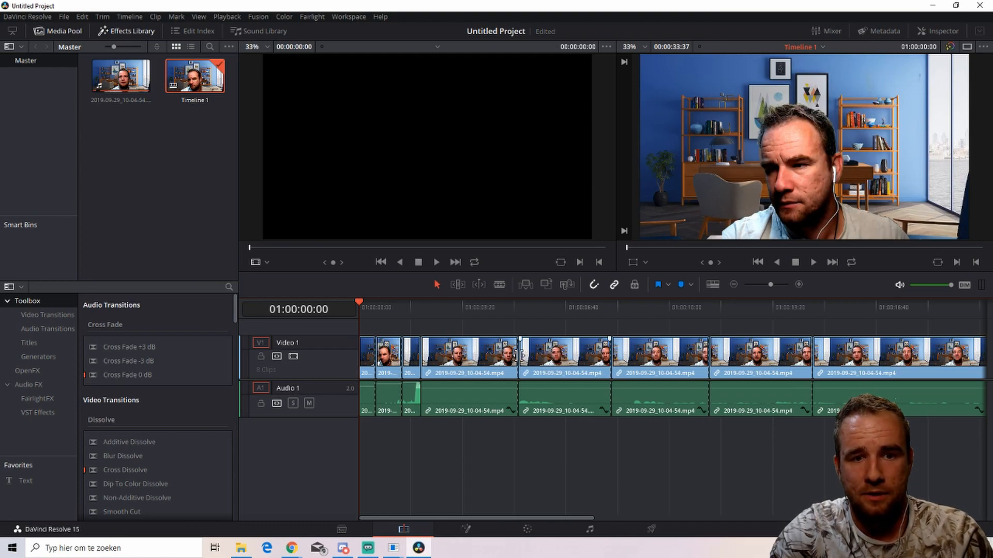
right_click(520, 356)
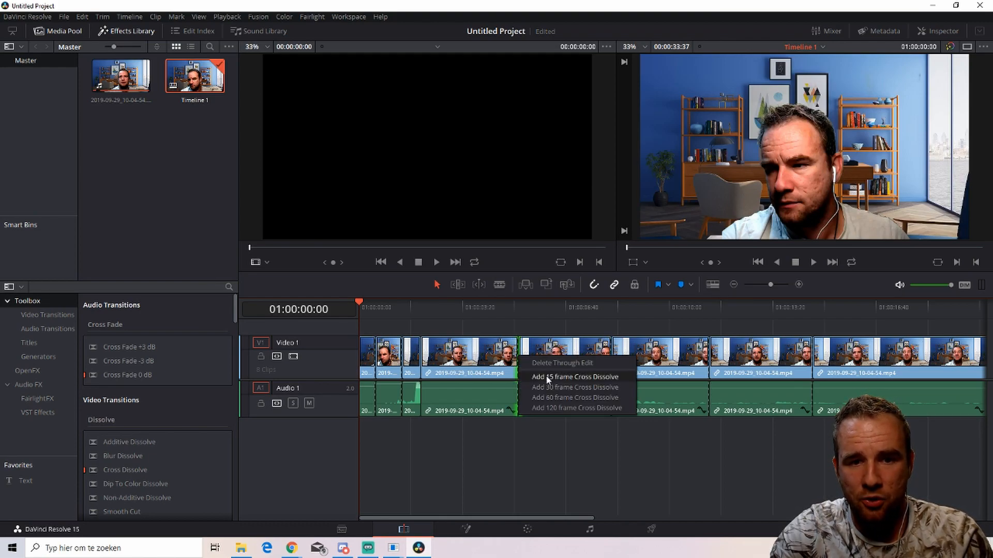
click(564, 397)
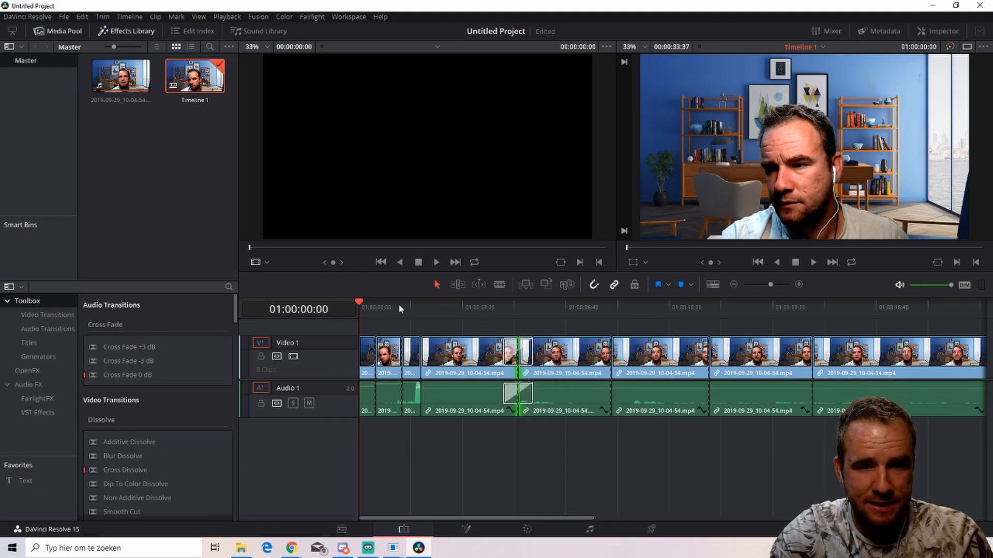
Play the timeline through the new cross dissolve twice to check the transition.
drag(359, 302, 497, 307)
click(813, 262)
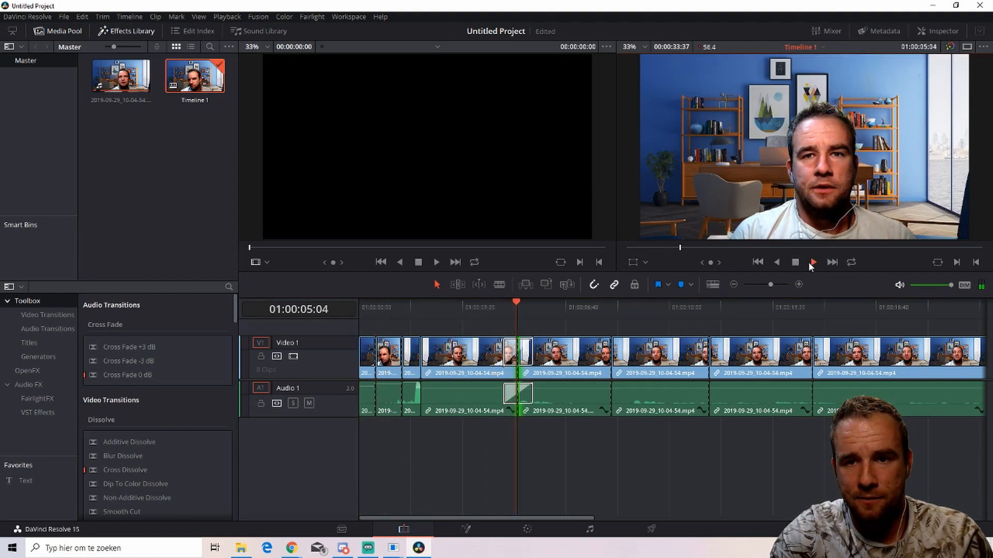
click(795, 264)
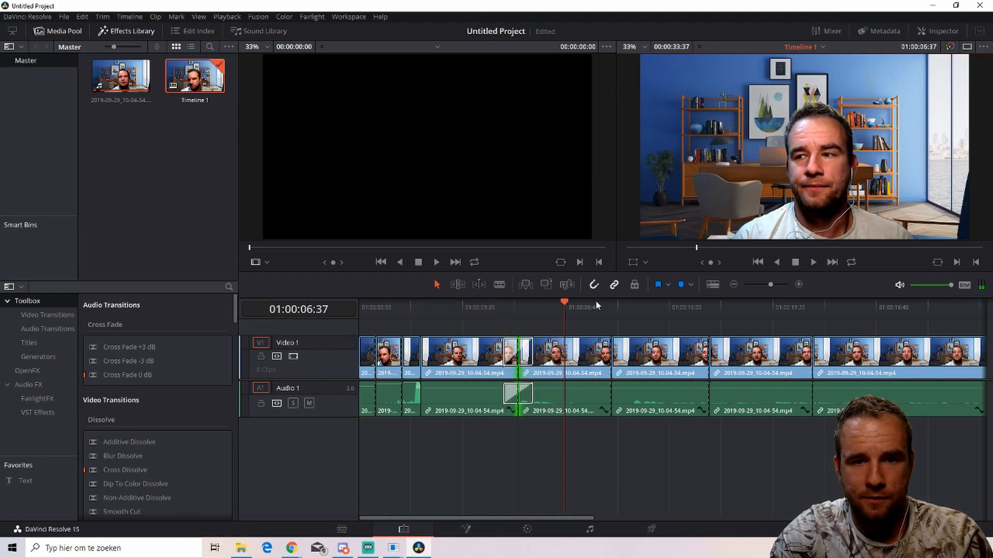
drag(565, 302, 471, 302)
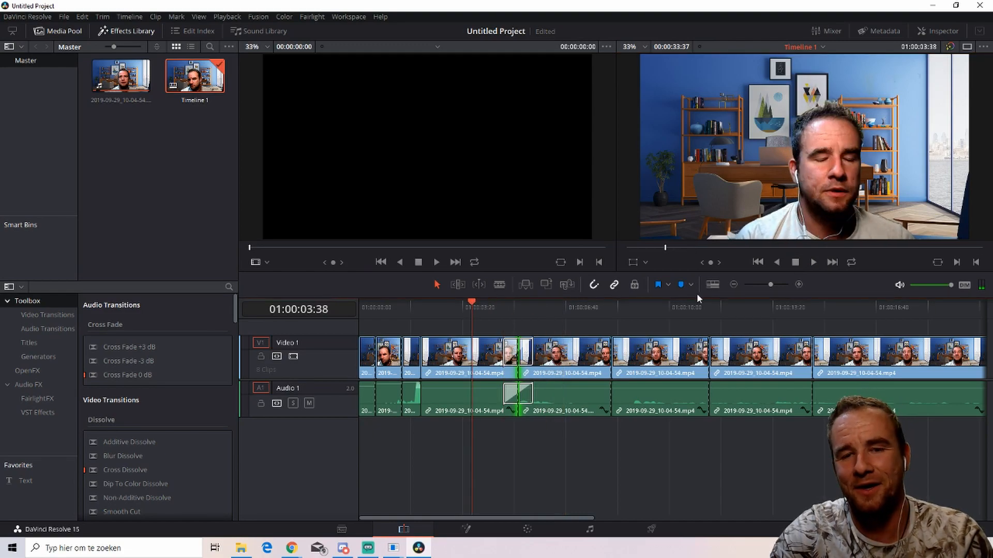
click(814, 262)
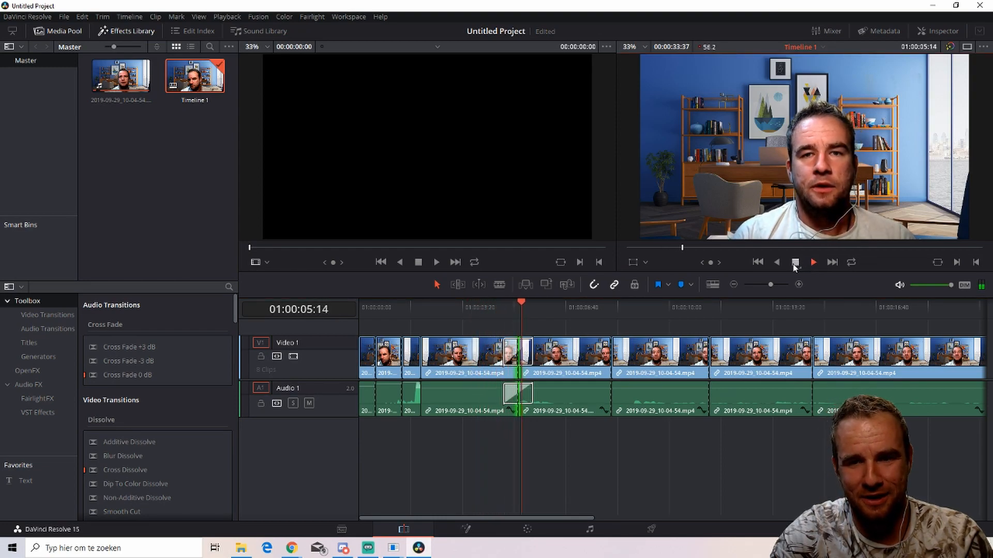
click(795, 263)
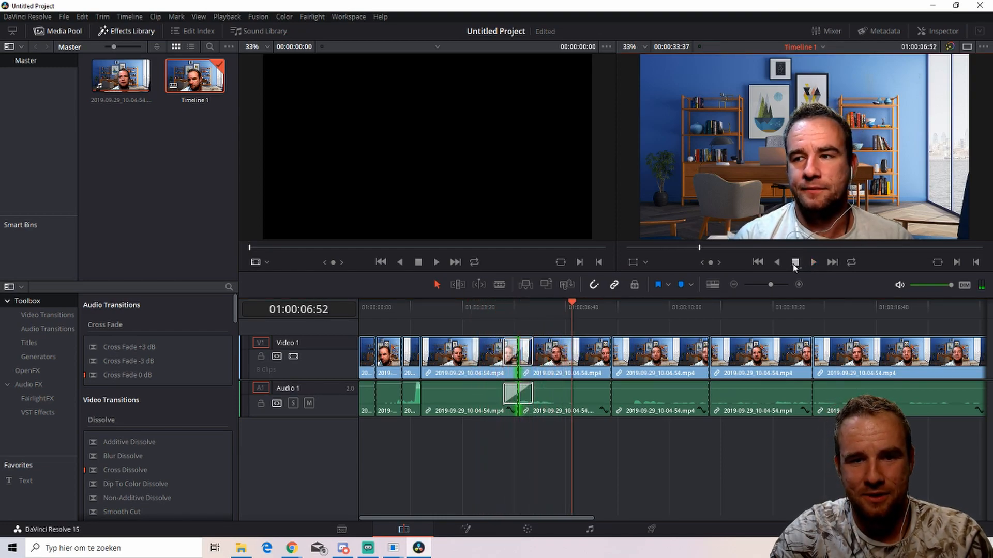
drag(571, 300, 467, 310)
Ripple delete the segment right after the dissolve and add a 60 frame Cross Dissolve at the resulting cut.
click(569, 362)
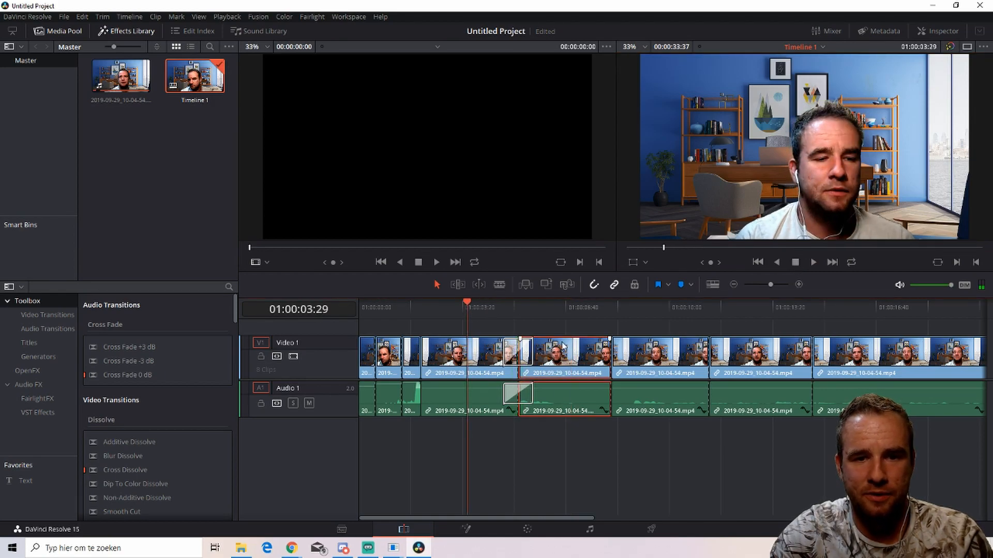
key(Delete)
click(475, 305)
right_click(520, 353)
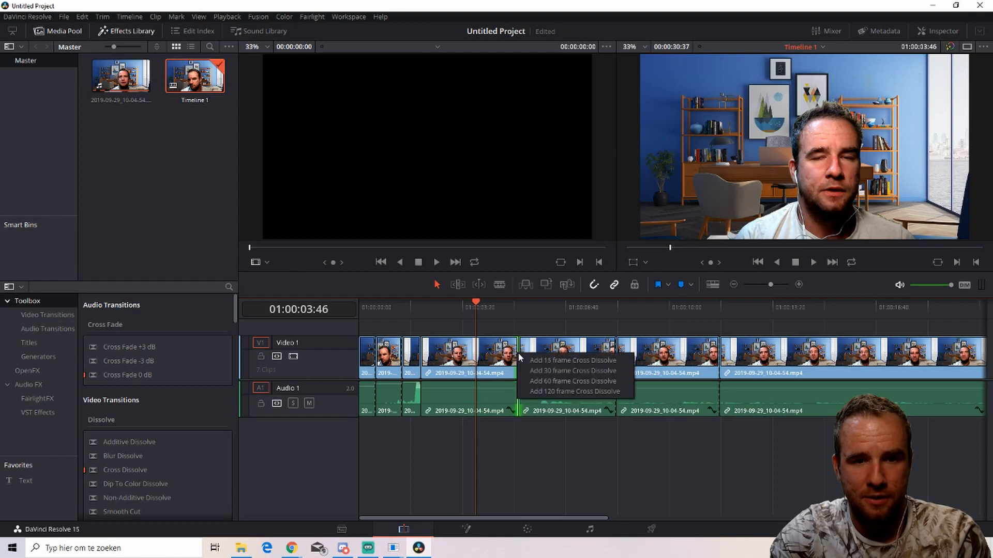
click(552, 380)
Replay the new cross dissolve between the two non-adjacent takes to check how it blends them.
click(491, 306)
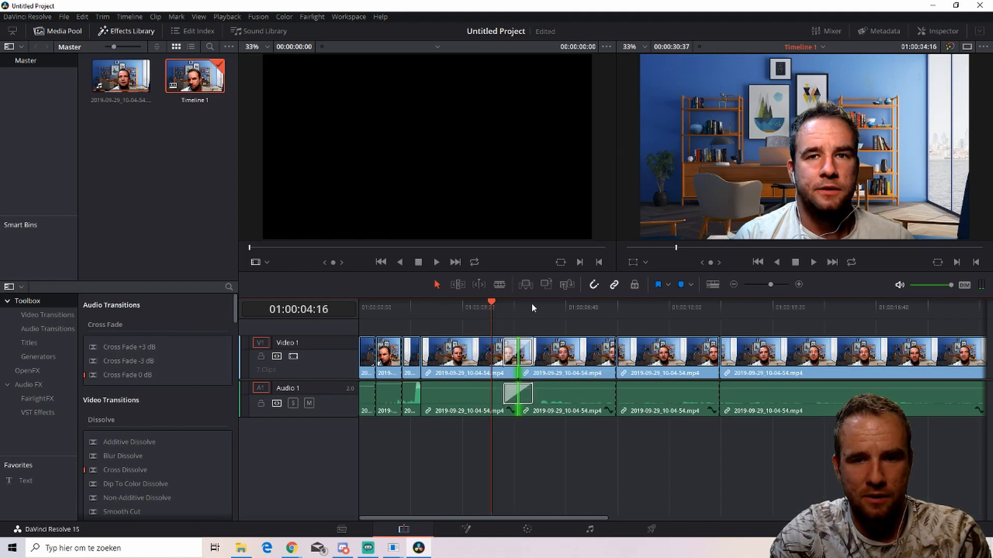
click(814, 262)
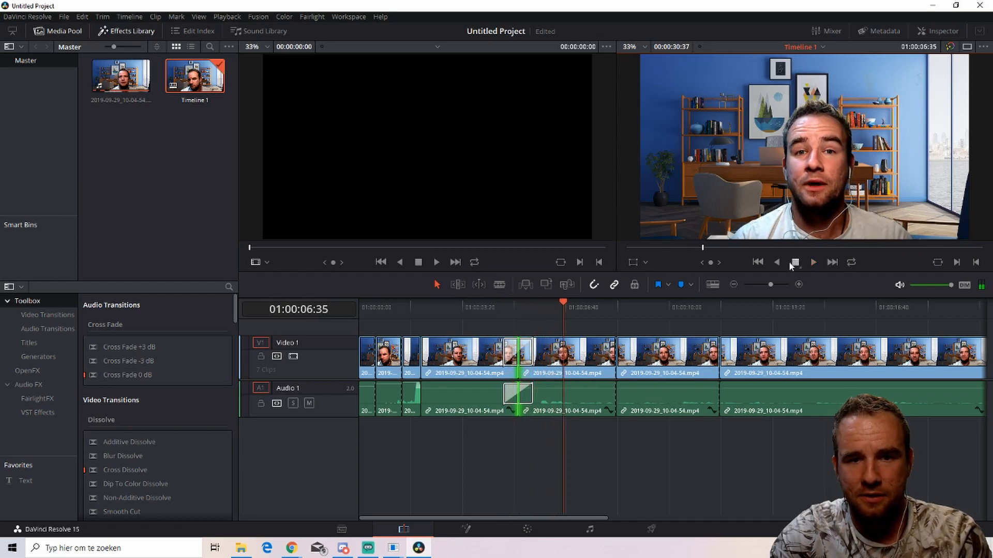
key(space)
click(516, 305)
drag(515, 305, 490, 305)
click(811, 263)
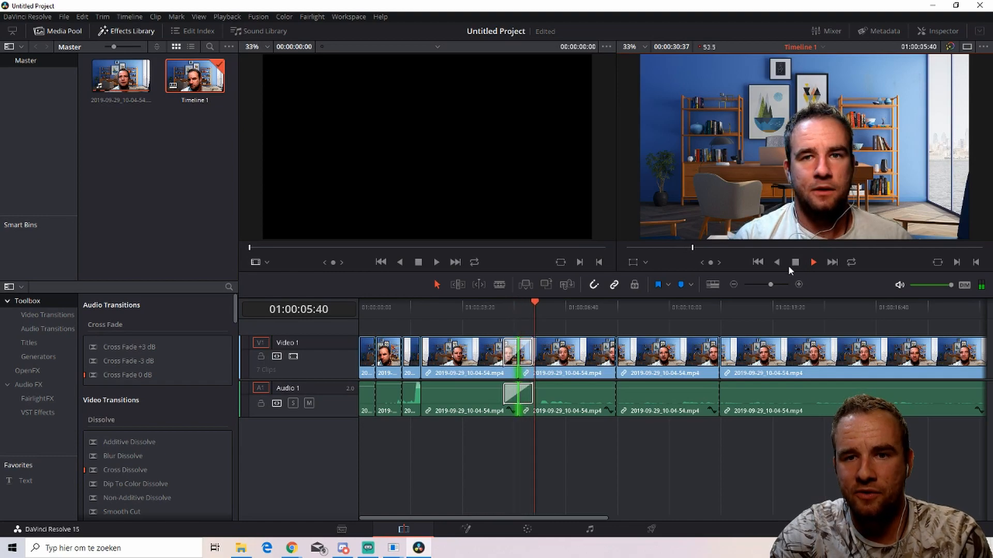
click(796, 264)
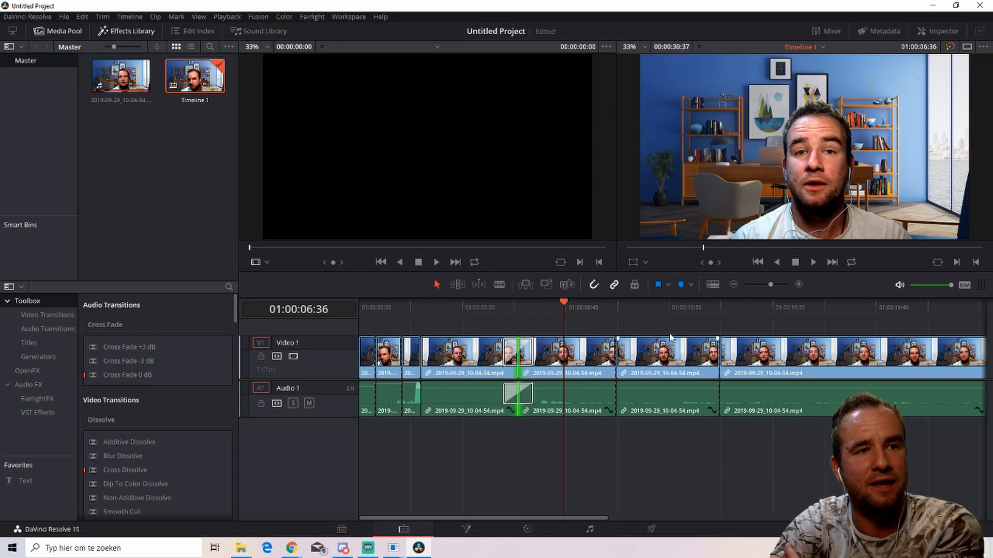
Look up the Undo command and undo both cross dissolves and the latest segment deletion.
click(65, 17)
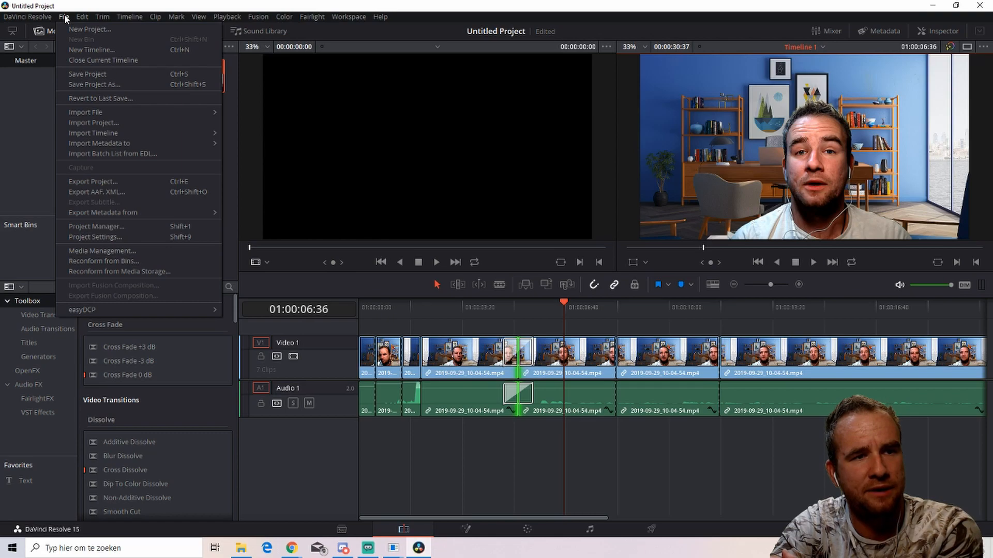
mouse_move(81, 18)
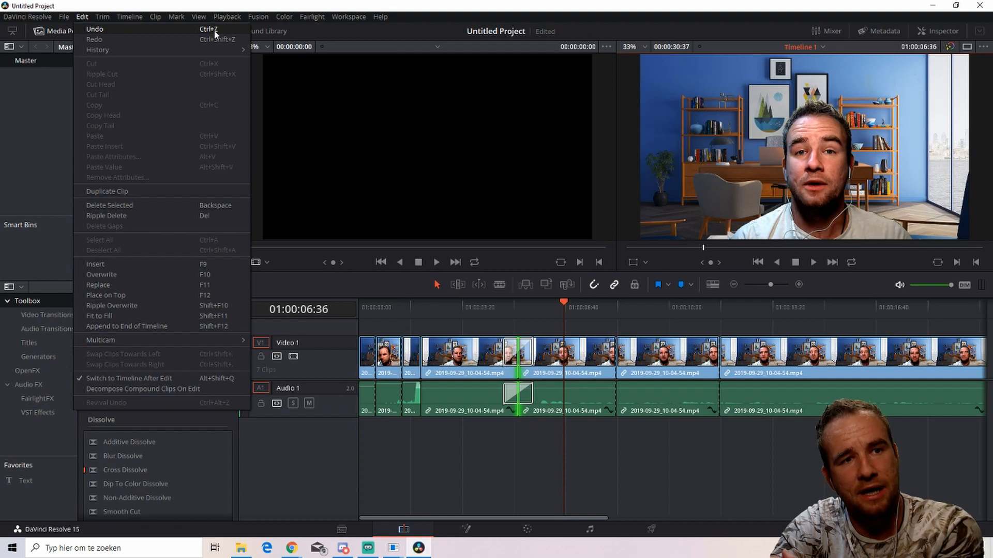
click(598, 326)
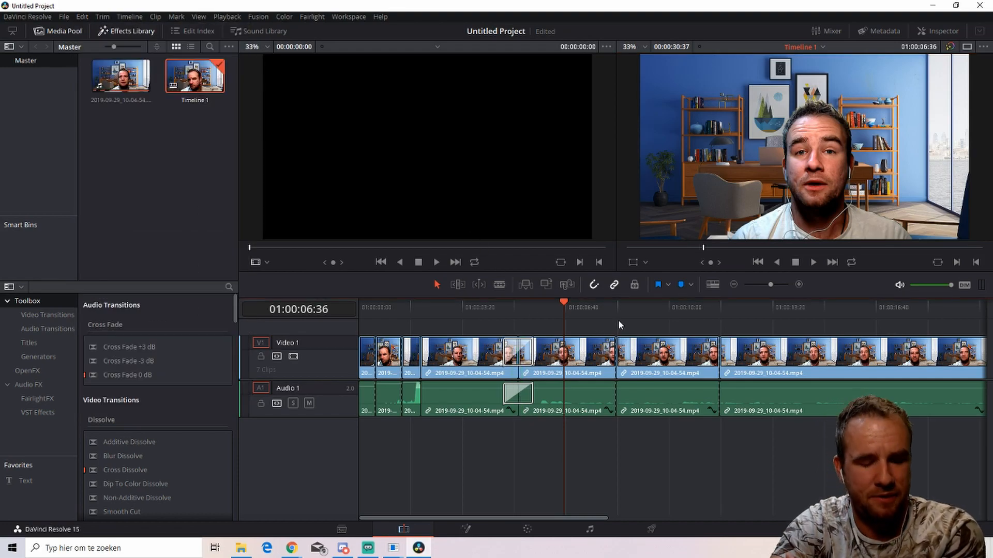
key(ctrl+z)
key(ctrl+z)
key(ctrl+z)
key(ctrl+z)
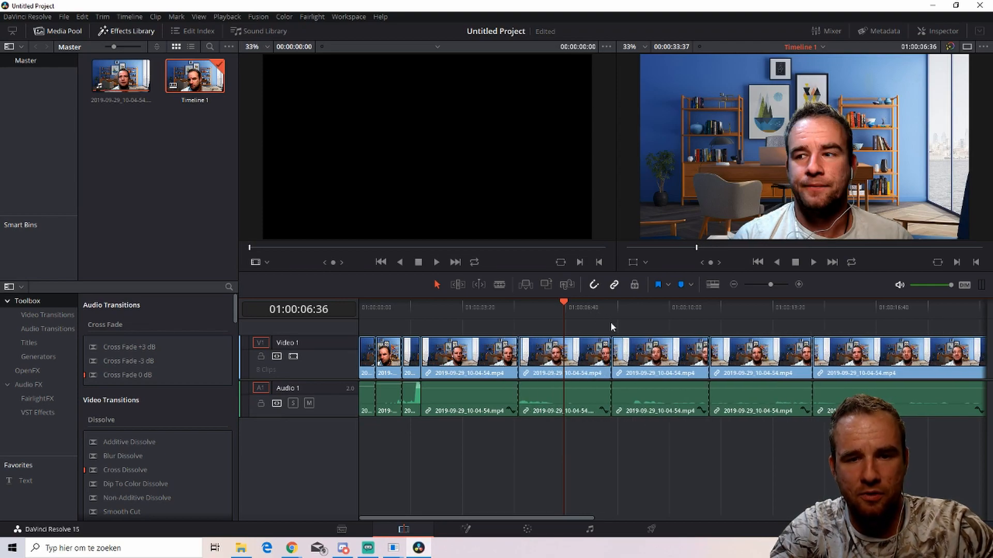
Undo the earlier segment deletion and audio volume change, going back through the three cuts near the clip's start.
key(ctrl+z)
key(ctrl+z)
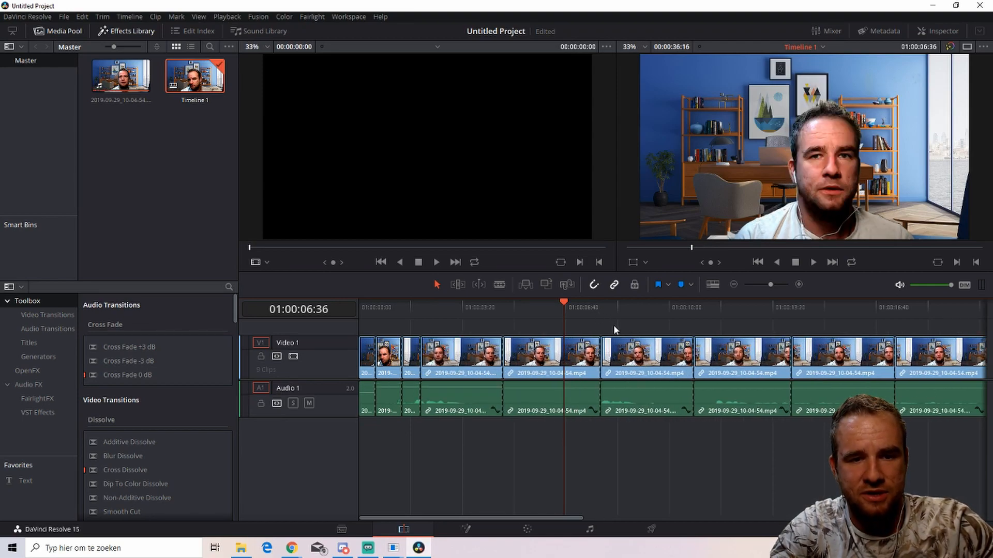
key(ctrl+z)
key(ctrl+z)
key(ctrl+z)
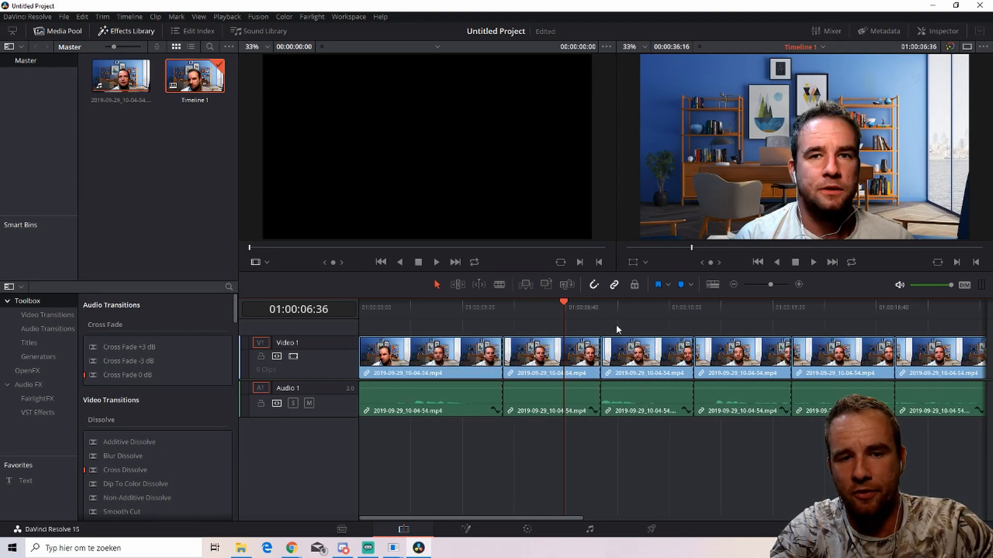
Undo all remaining Blade cuts so the timeline is one continuous clip again.
key(ctrl+z)
key(ctrl+z)
key(ctrl+z)
key(ctrl+z)
key(ctrl+z)
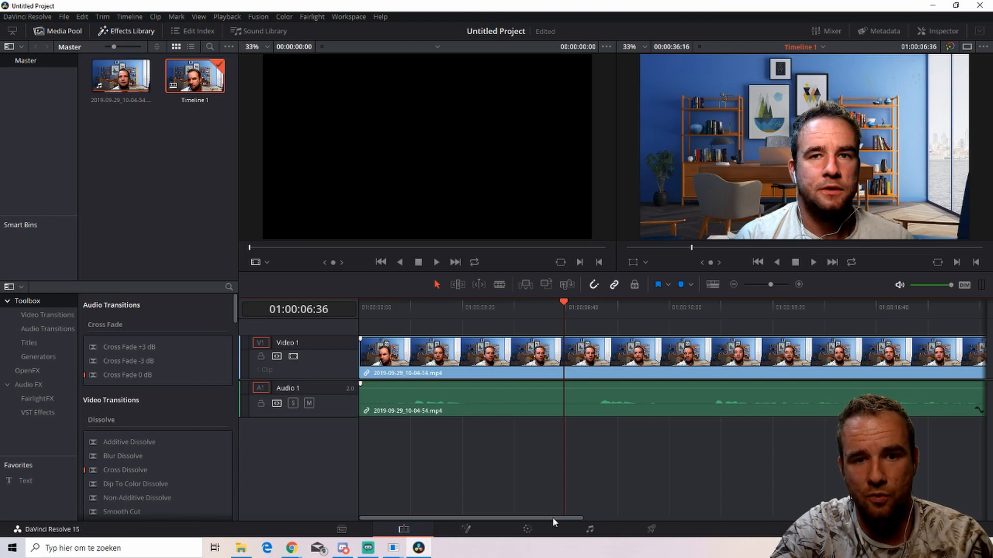
Cut the linked clip with the Blade about 3 seconds in and ripple delete the opening segment.
drag(553, 518, 481, 493)
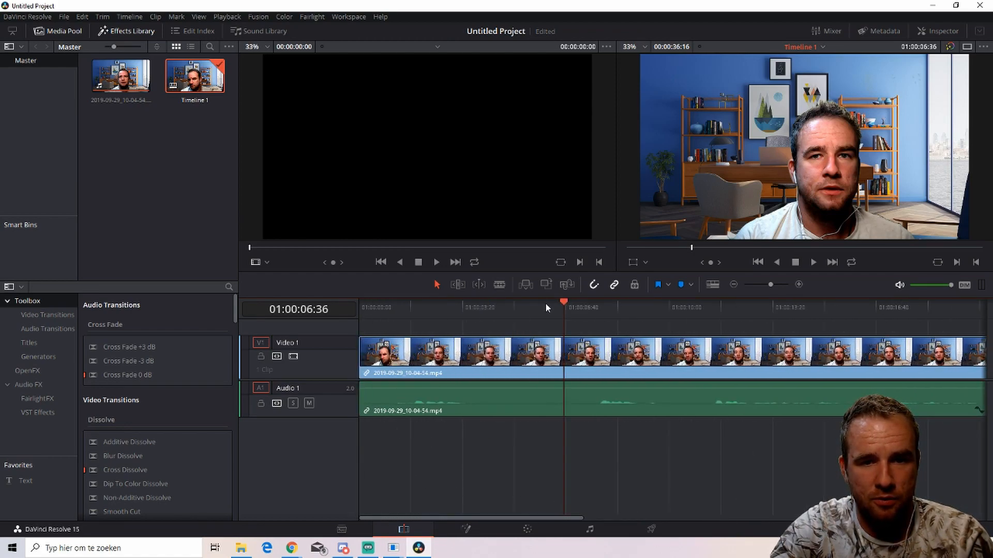
click(499, 286)
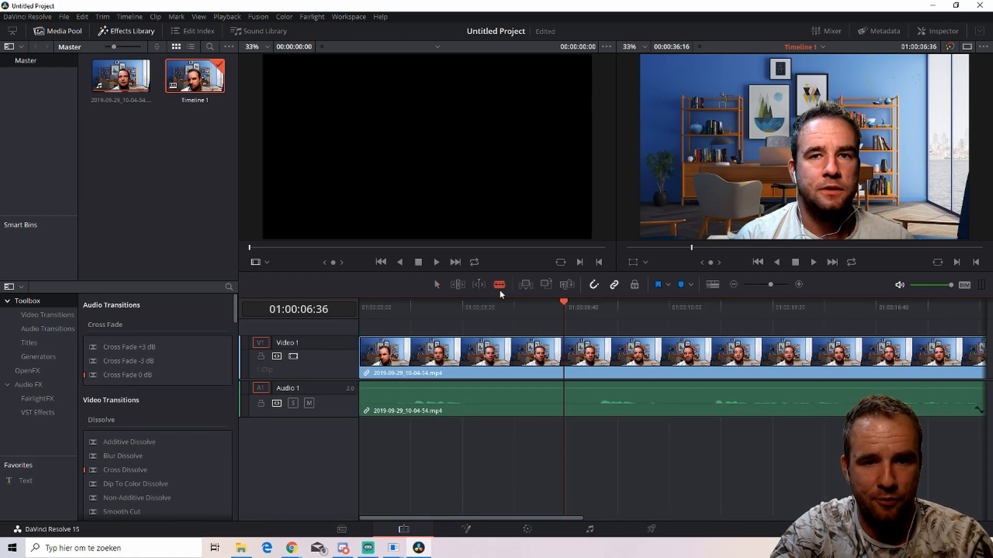
click(453, 398)
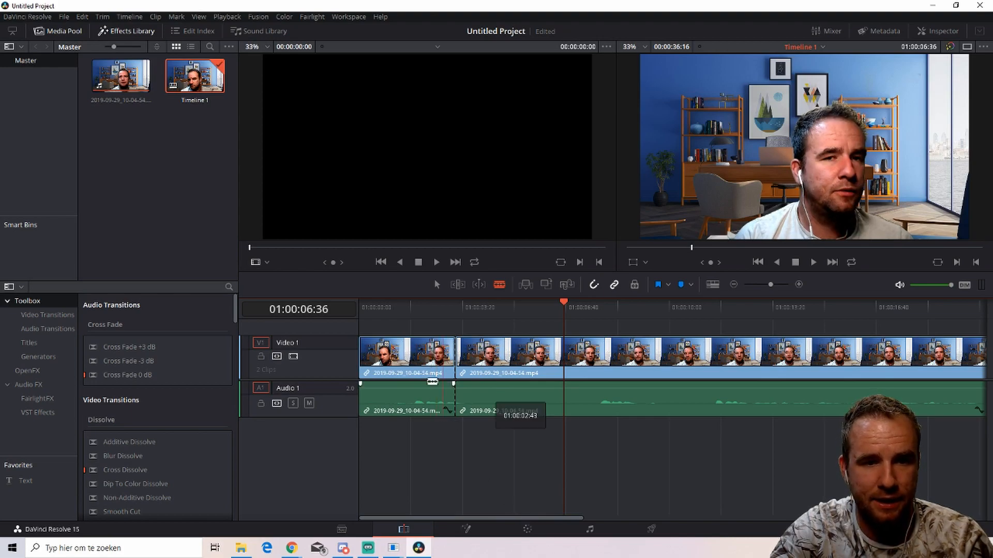
click(437, 285)
click(427, 357)
key(Delete)
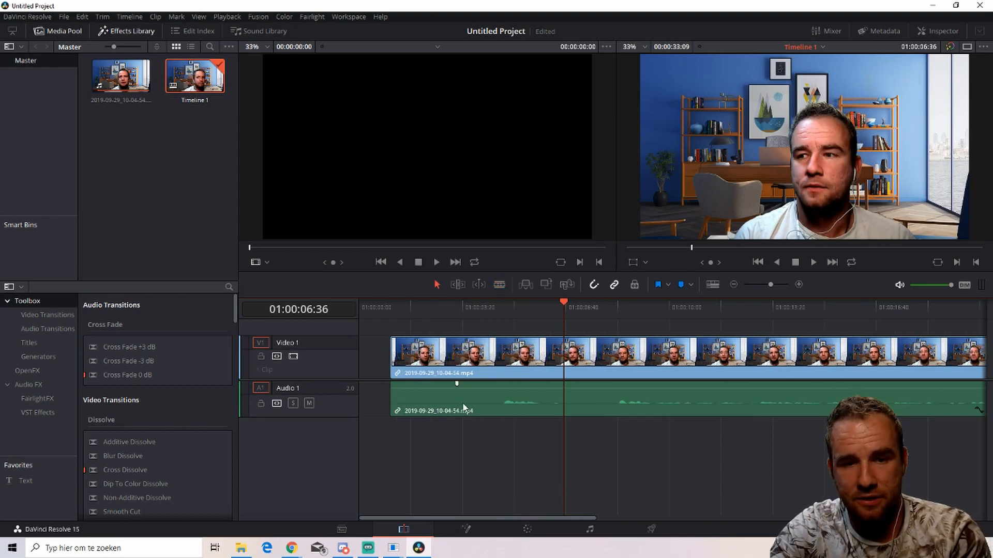
Cut the clip with the Blade about 3 seconds before its end and ripple delete the closing segment.
drag(523, 516, 773, 484)
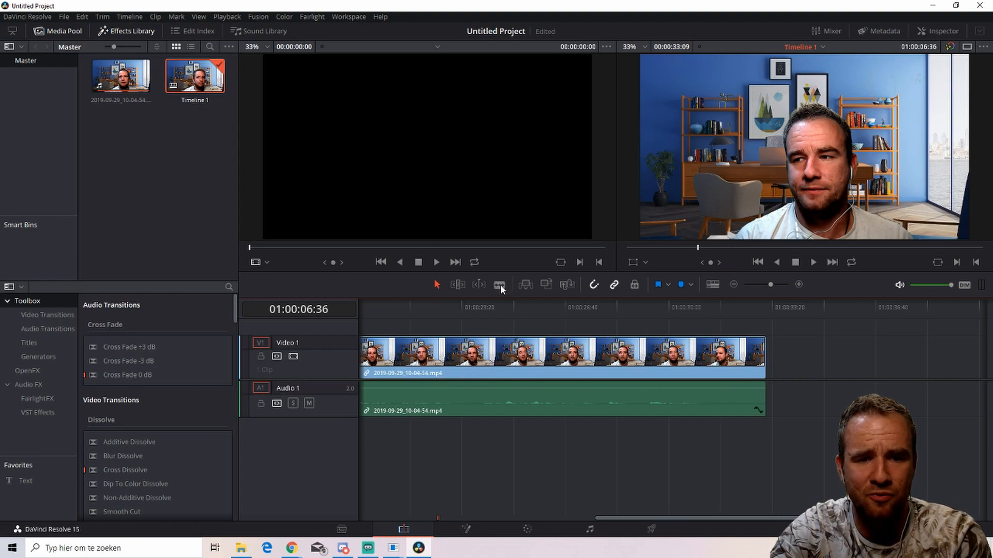
click(500, 285)
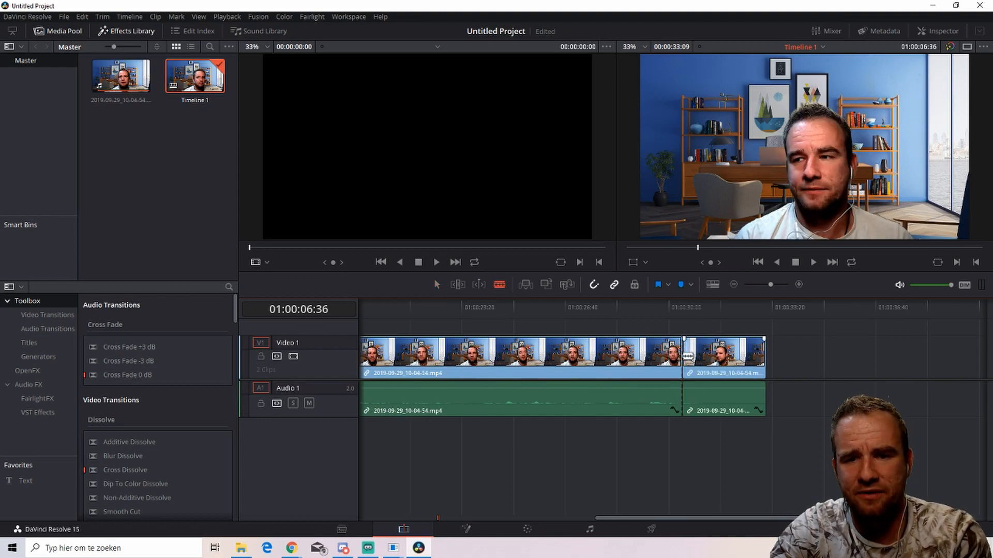
click(437, 284)
click(727, 361)
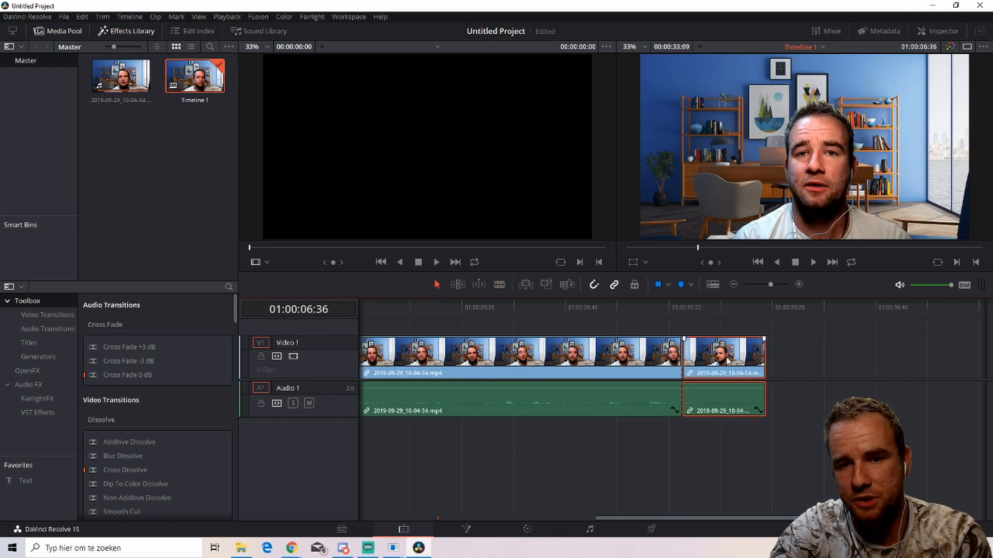
key(Delete)
mouse_move(759, 517)
mouse_down()
mouse_move(744, 514)
mouse_move(758, 513)
mouse_up()
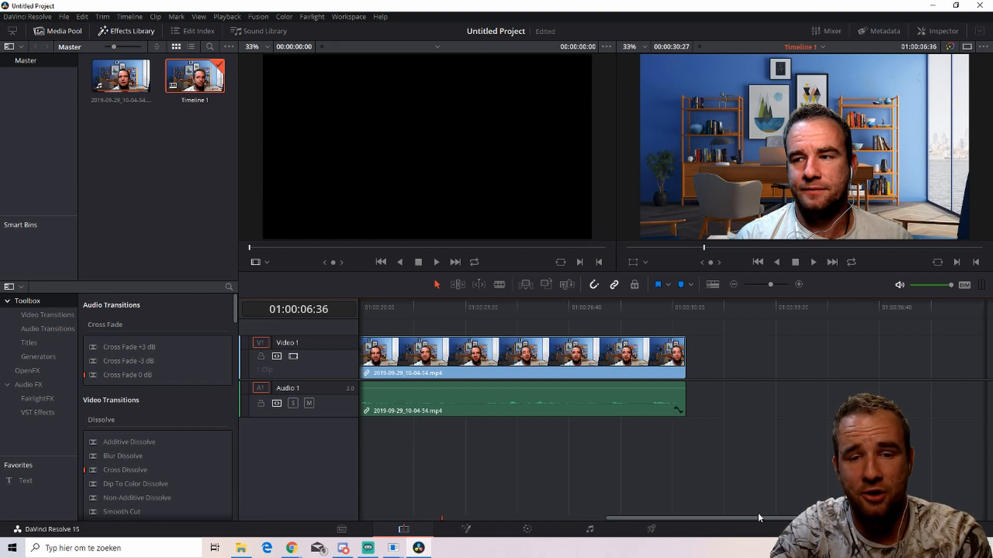
drag(758, 517, 465, 520)
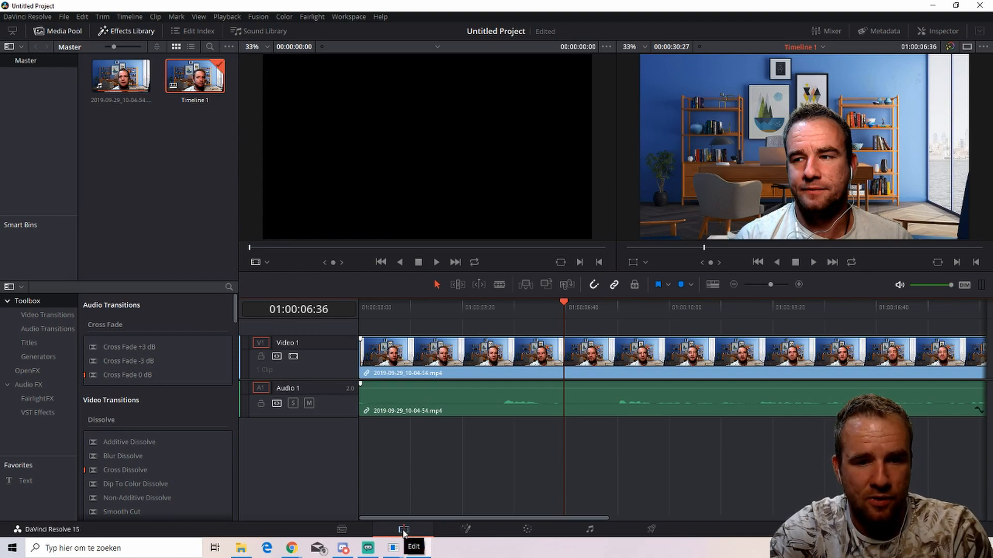
Visit the Fusion page, and on the Color page push Offset towards orange (about 32.6, 21.3, 19.1) and slightly shift Gain, Gamma and Lift.
click(467, 530)
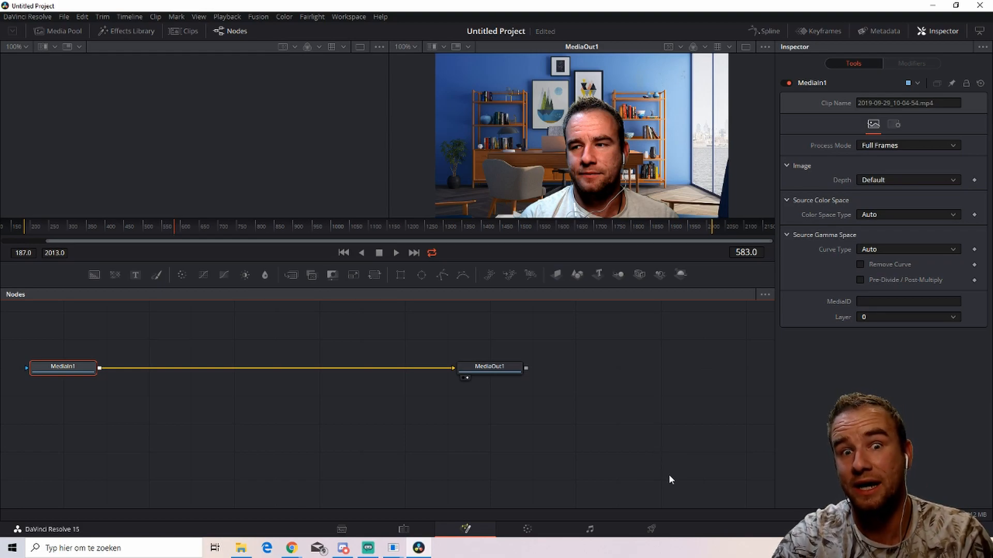
click(527, 529)
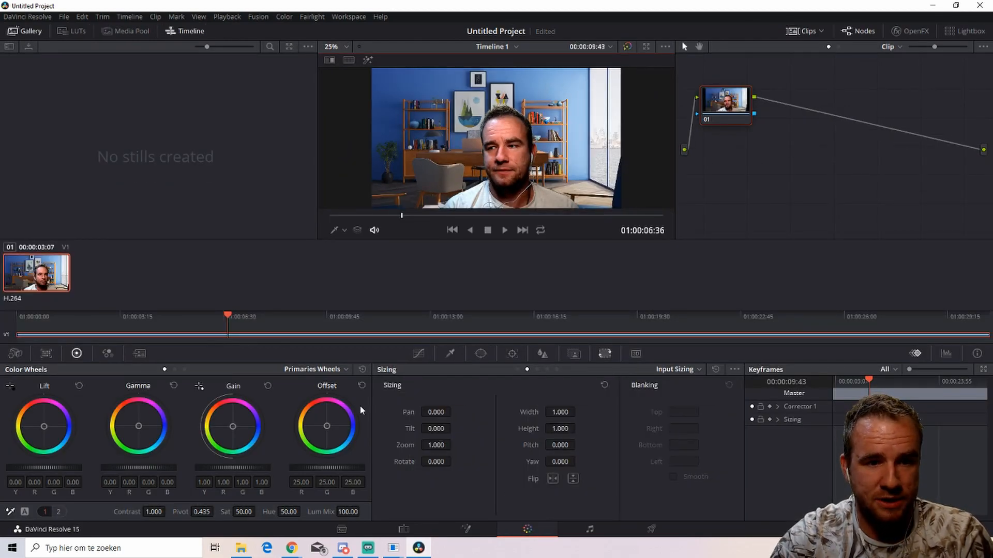
mouse_move(326, 427)
mouse_down()
mouse_move(335, 437)
mouse_move(317, 436)
mouse_move(337, 416)
mouse_move(341, 423)
mouse_move(332, 432)
mouse_move(324, 421)
mouse_up()
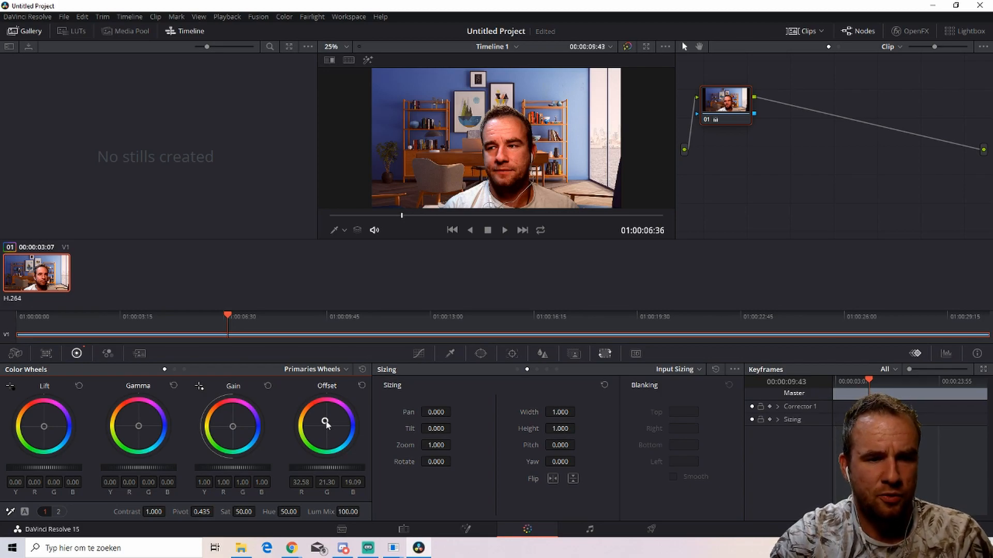
drag(233, 427, 235, 428)
drag(139, 426, 137, 424)
drag(44, 429, 43, 424)
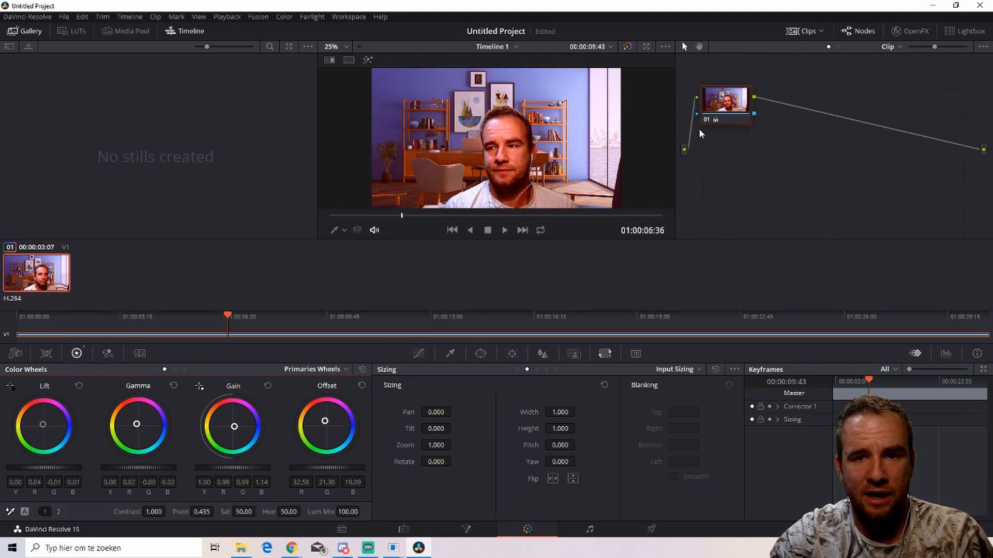
Look through the options available for the grading node without applying any.
click(771, 104)
right_click(741, 112)
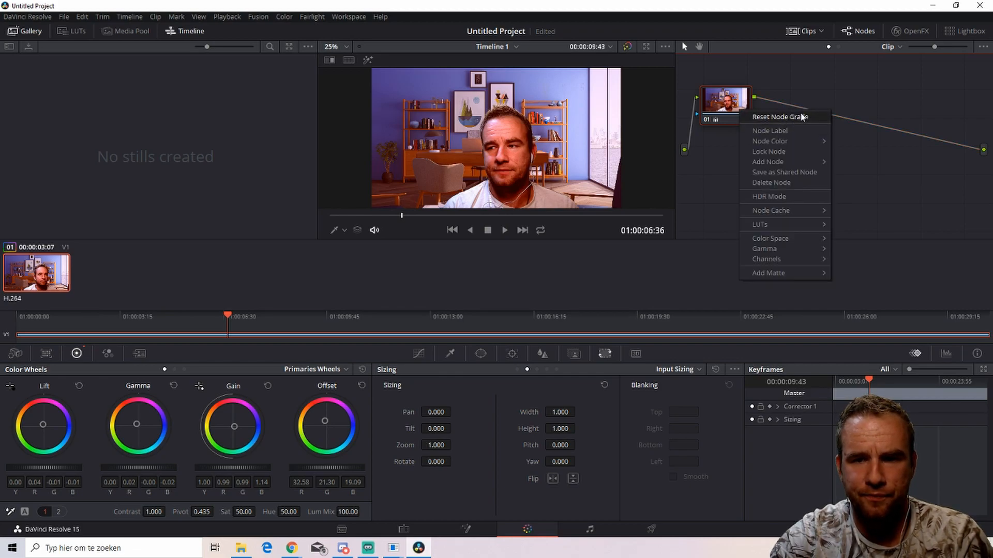
click(884, 153)
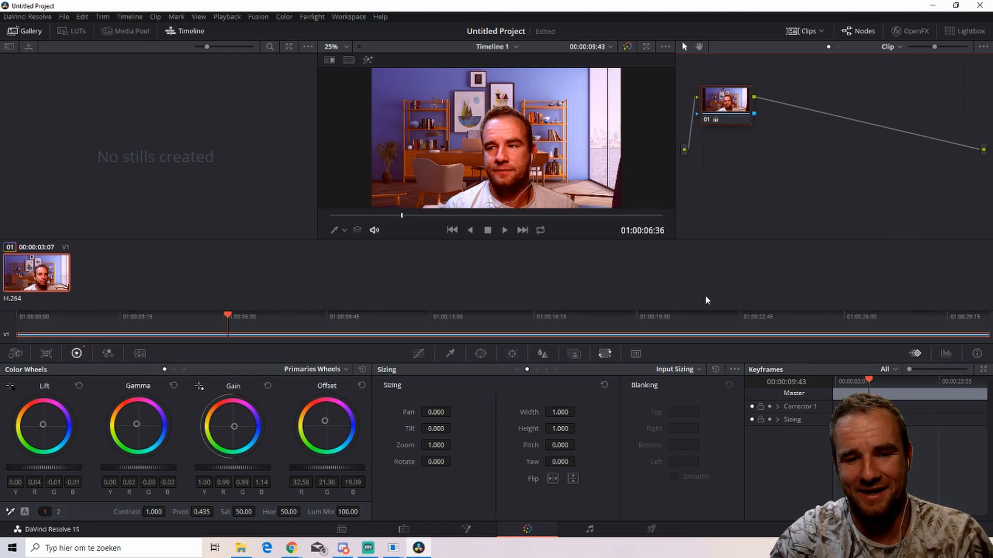
On the Fairlight page, look through the FairlightFX effects available for the Audio 1 track without adding one.
click(589, 532)
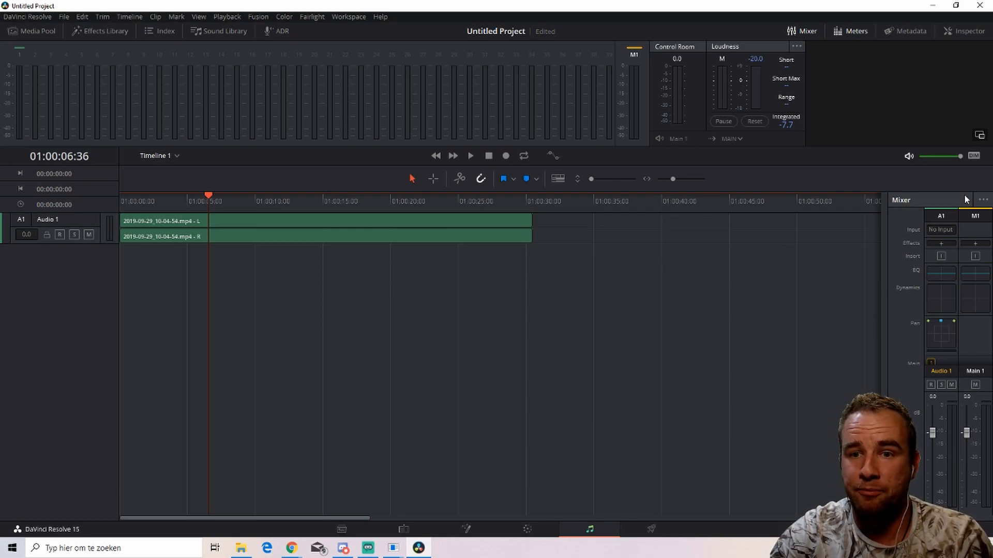
click(941, 243)
mouse_move(947, 253)
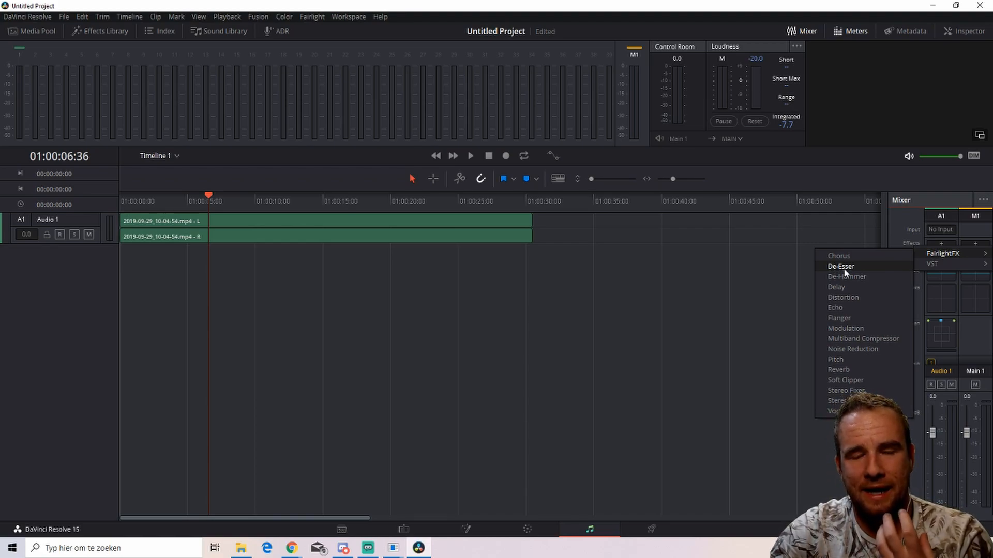
click(722, 291)
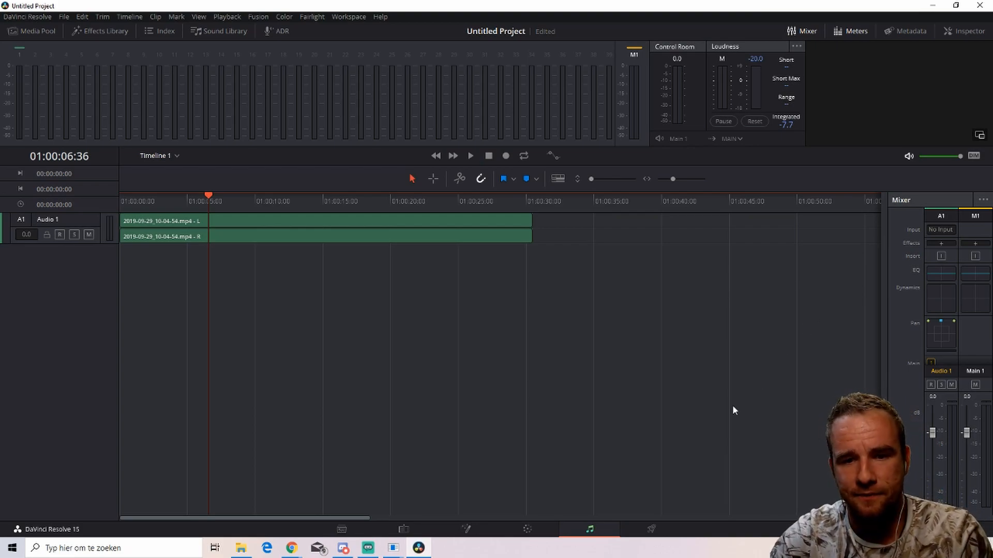
On the Deliver page, choose the YouTube 1080p render preset and name the output file ljsgdfkjh.
click(652, 529)
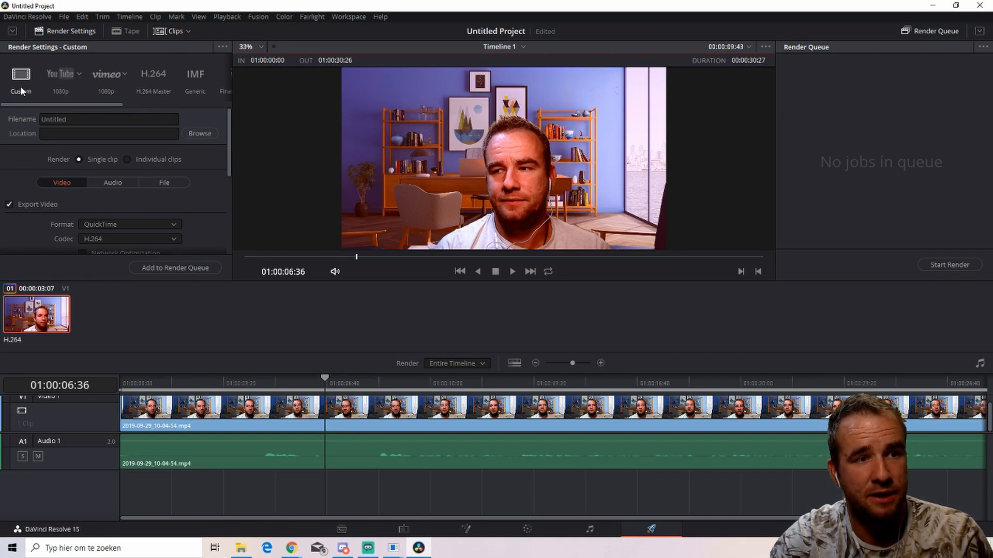
click(60, 77)
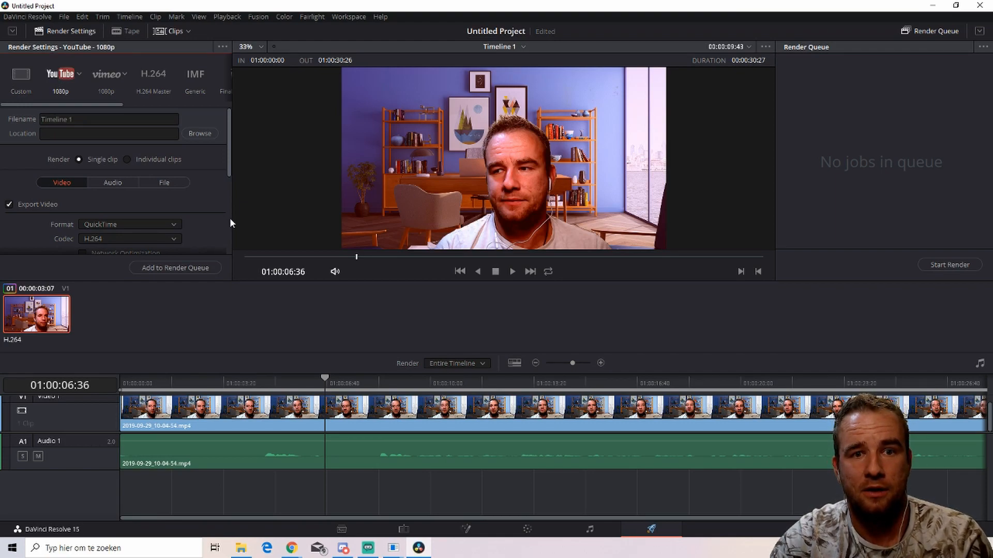
click(80, 119)
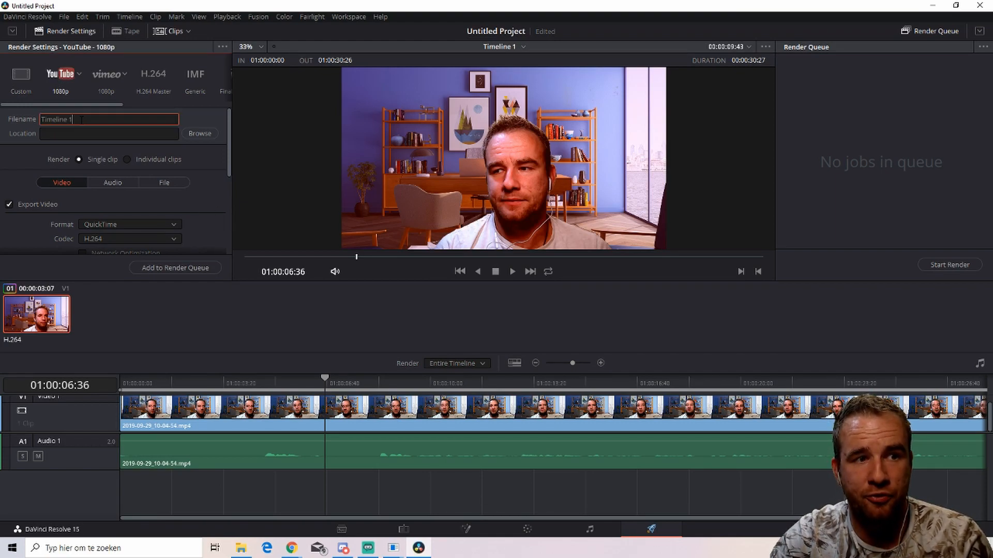
key(ctrl+a)
text(ljsgdfkjh)
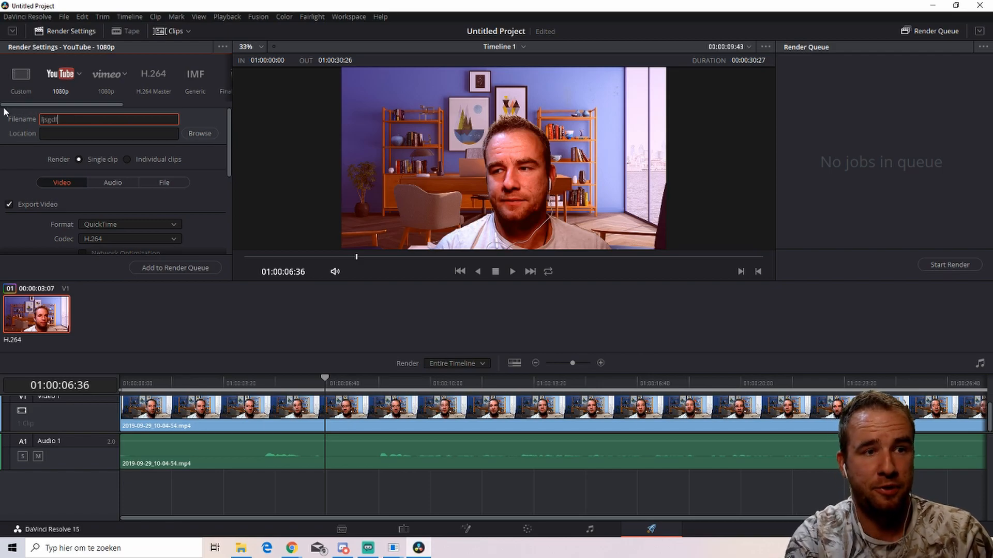
click(200, 133)
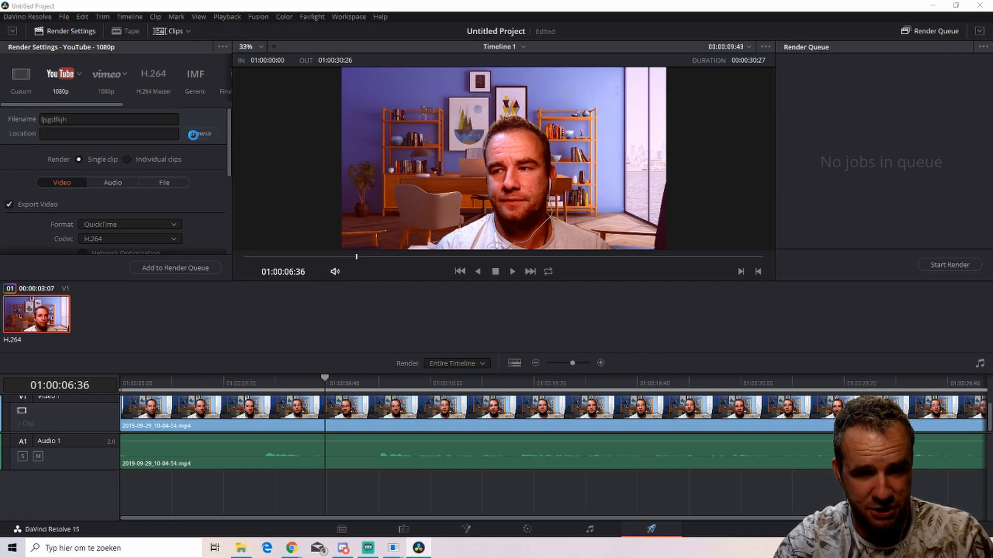
click(155, 171)
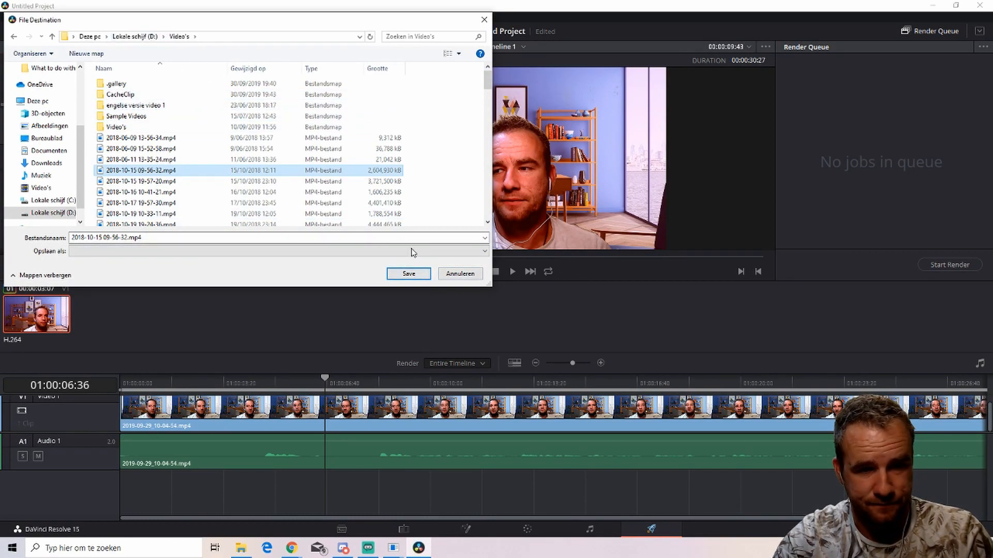
click(408, 273)
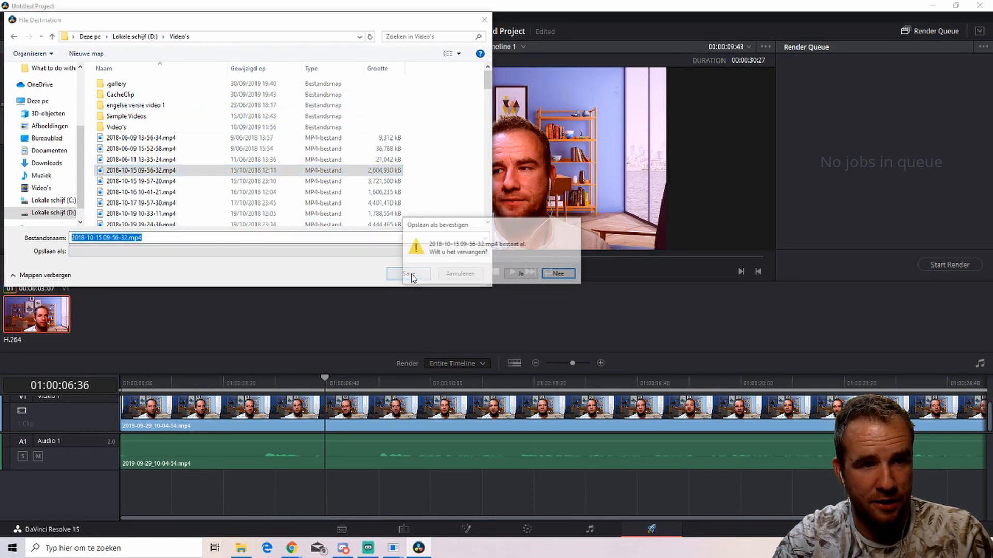
click(559, 274)
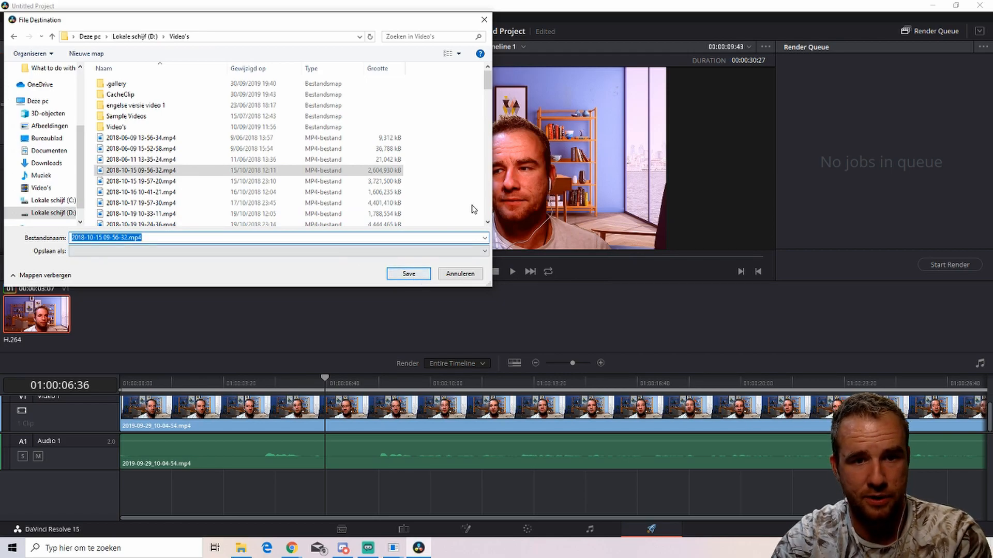
click(484, 19)
Set the render location to the Video's folder on drive D and the export format to MP4.
click(200, 134)
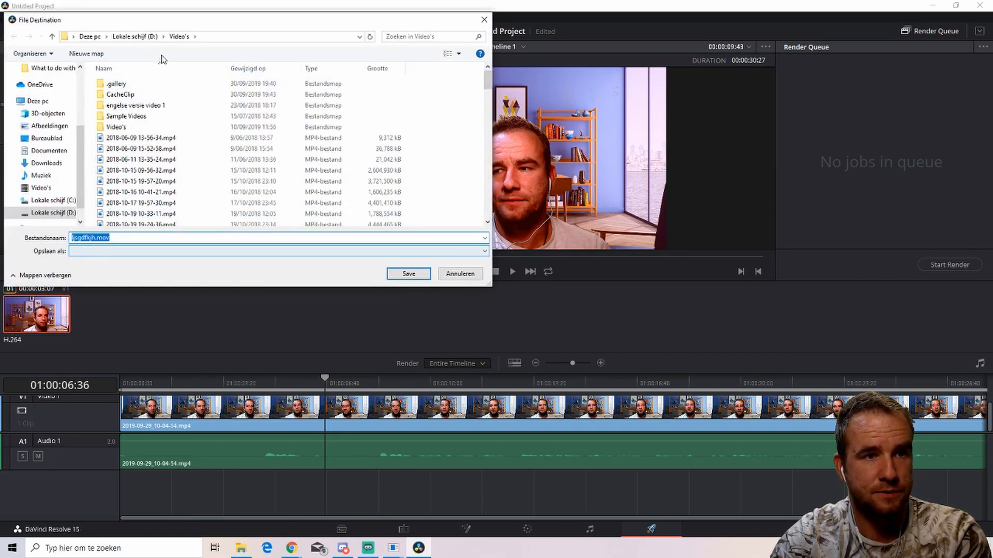
click(423, 278)
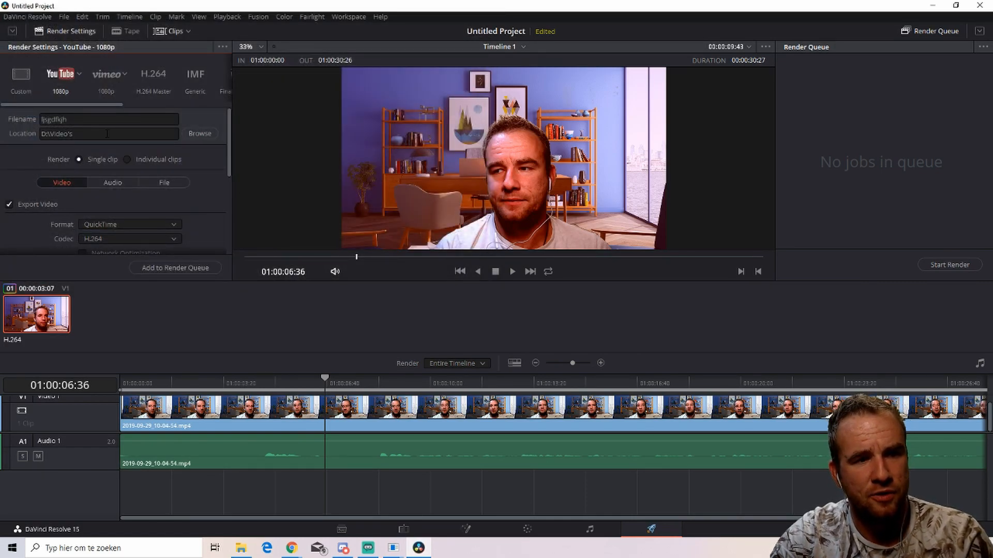
scroll(217, 176, down, 1)
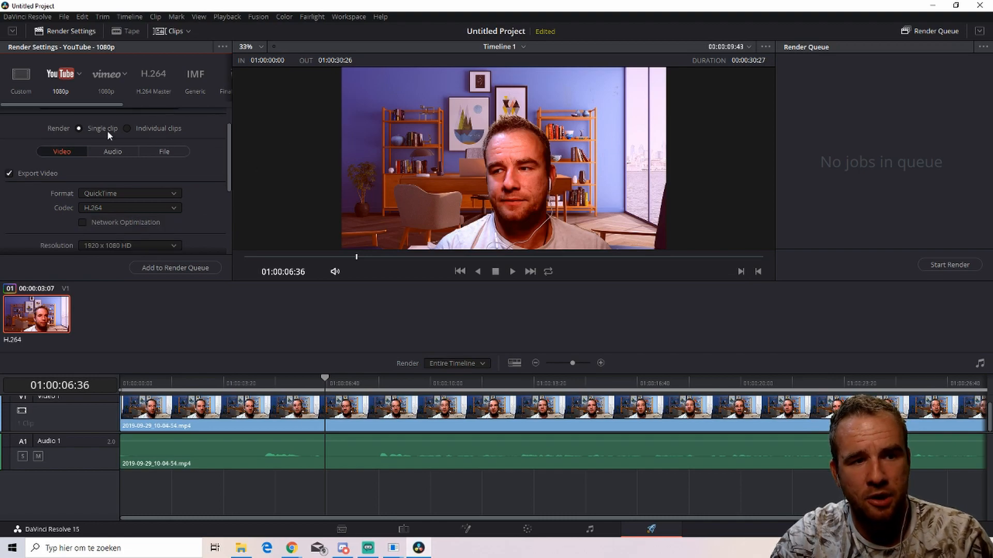
scroll(181, 191, down, 2)
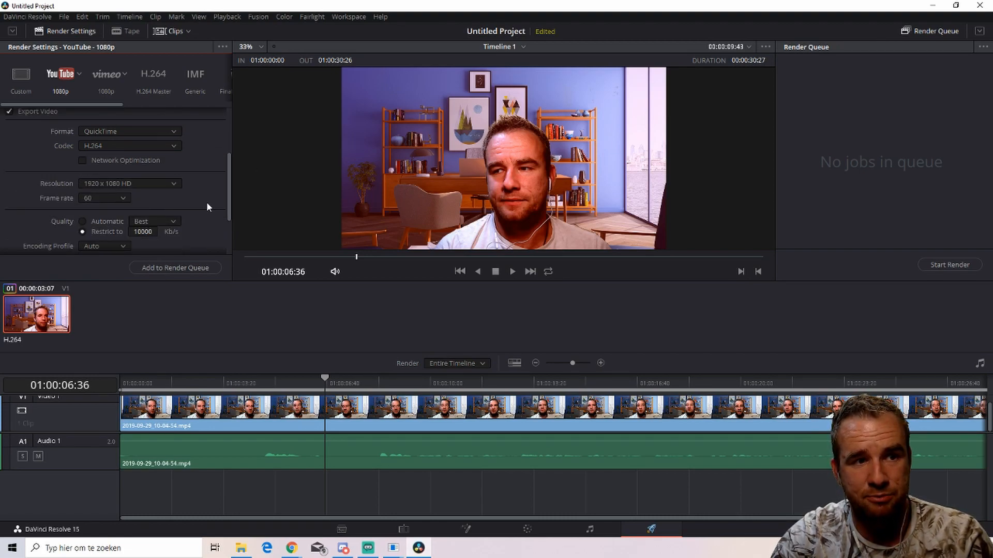
scroll(144, 194, up, 1)
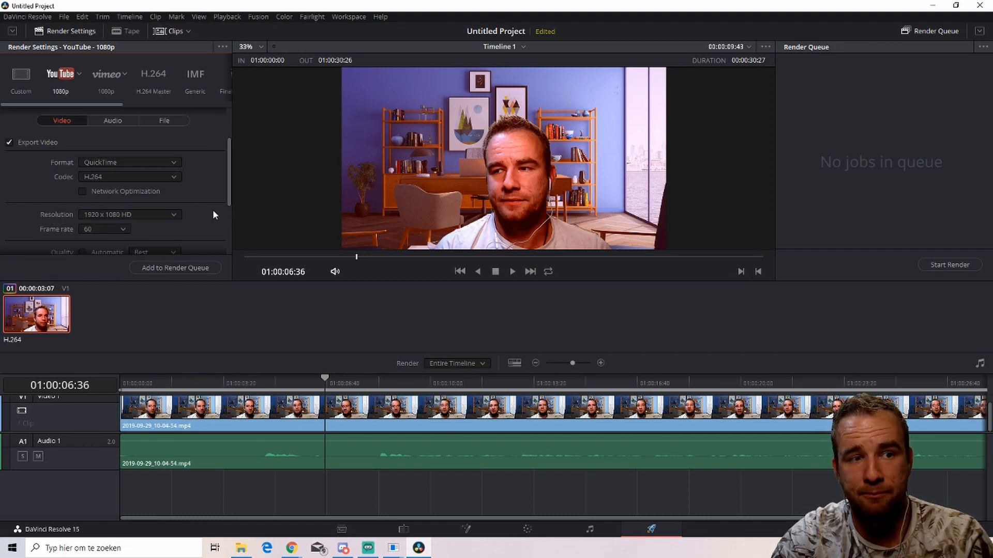
scroll(216, 210, down, 1)
scroll(216, 210, up, 1)
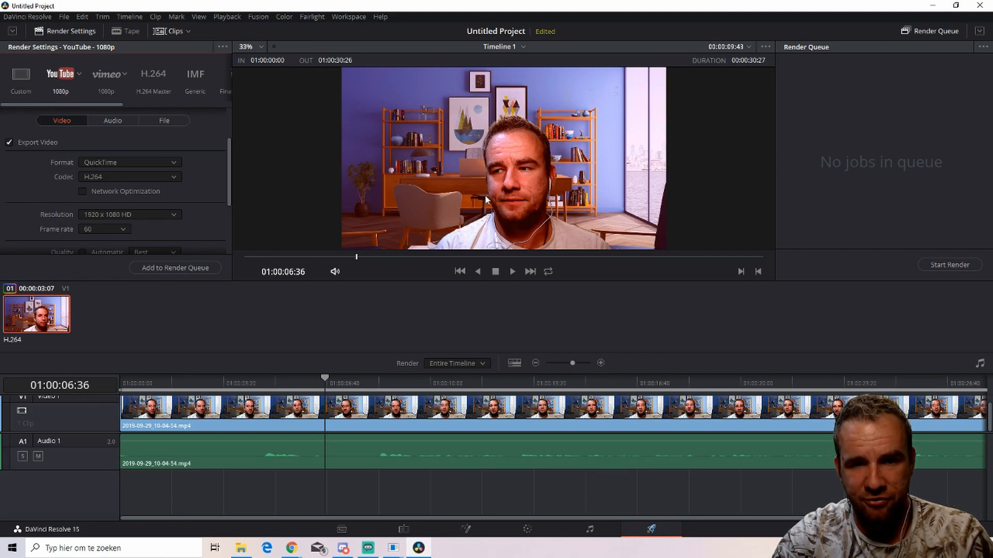
click(161, 168)
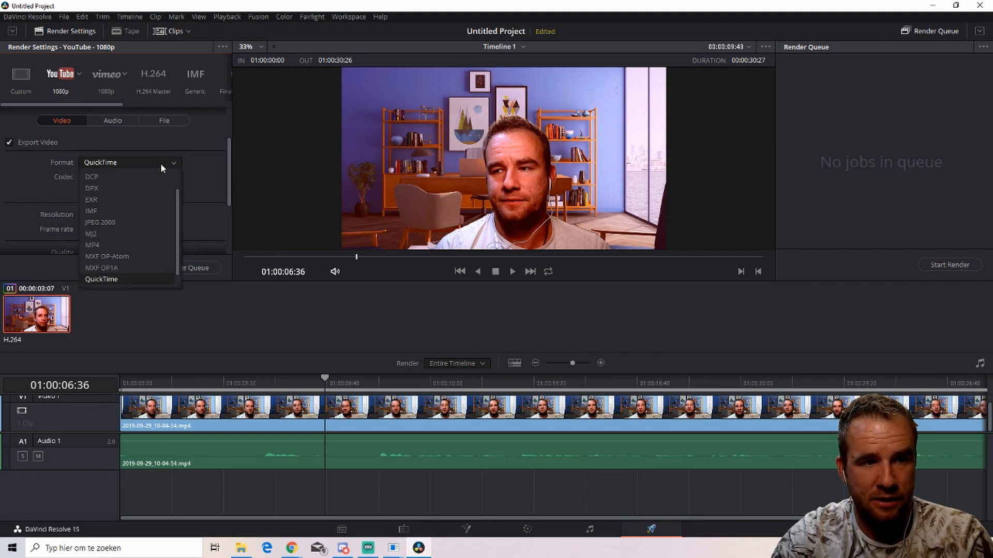
click(100, 250)
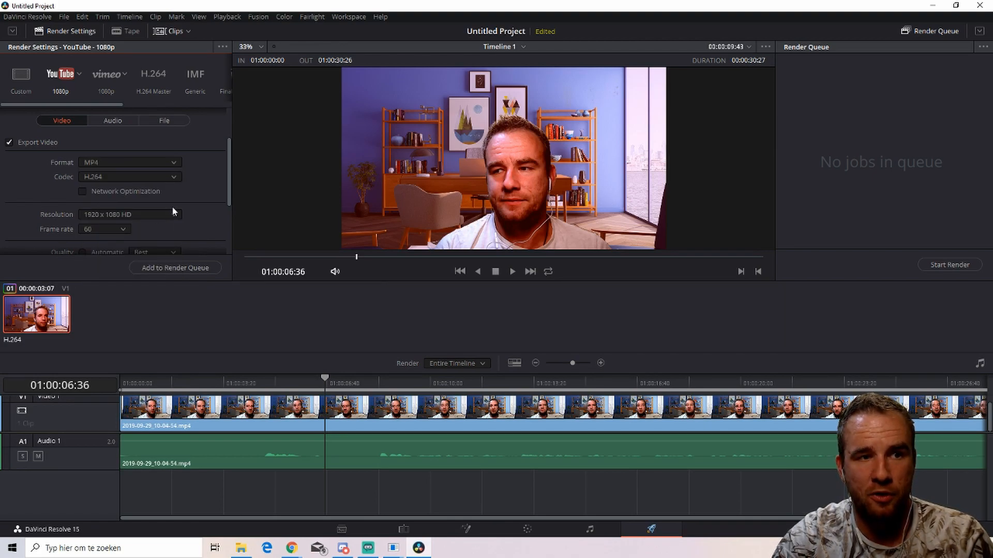
Set the export format to QuickTime and add the timeline to the render queue as a job.
click(167, 162)
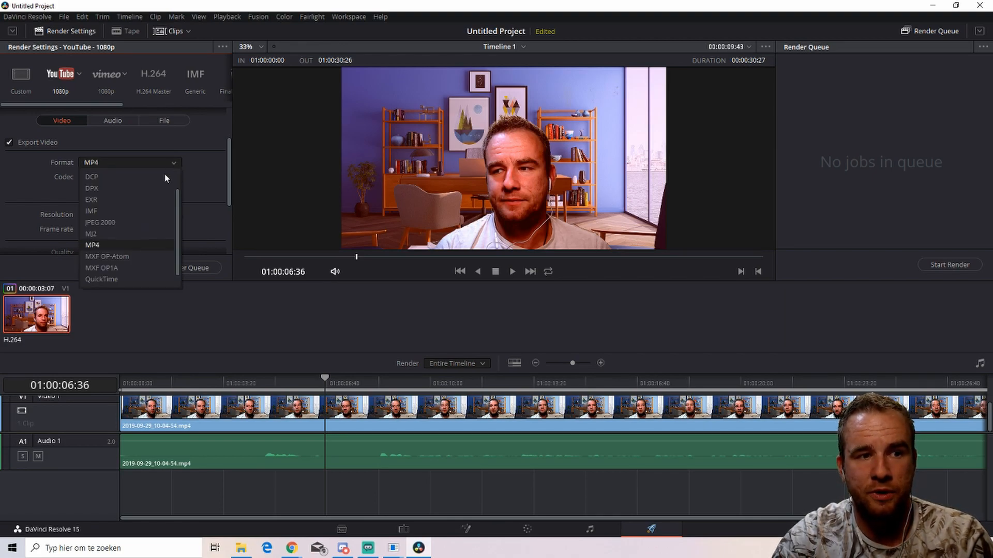
click(129, 279)
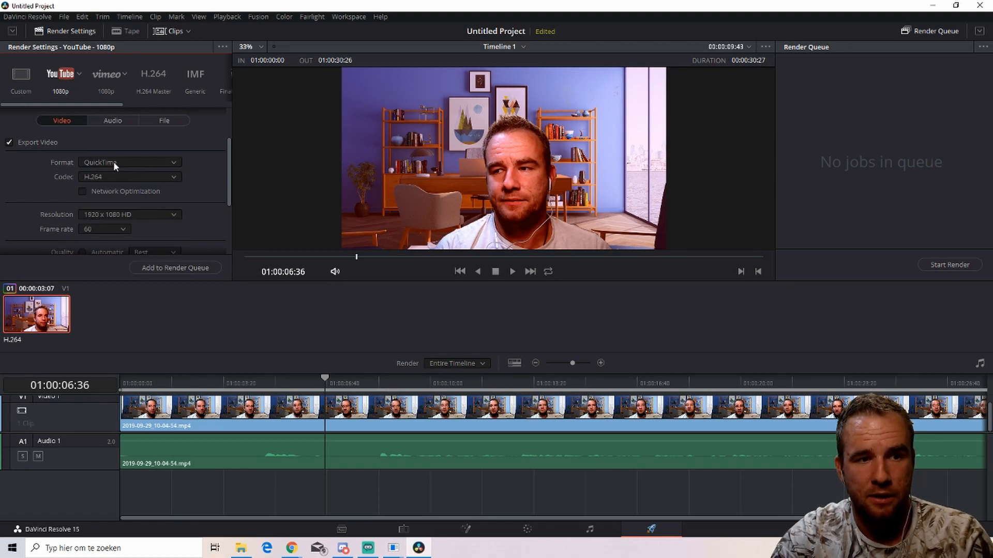
click(191, 267)
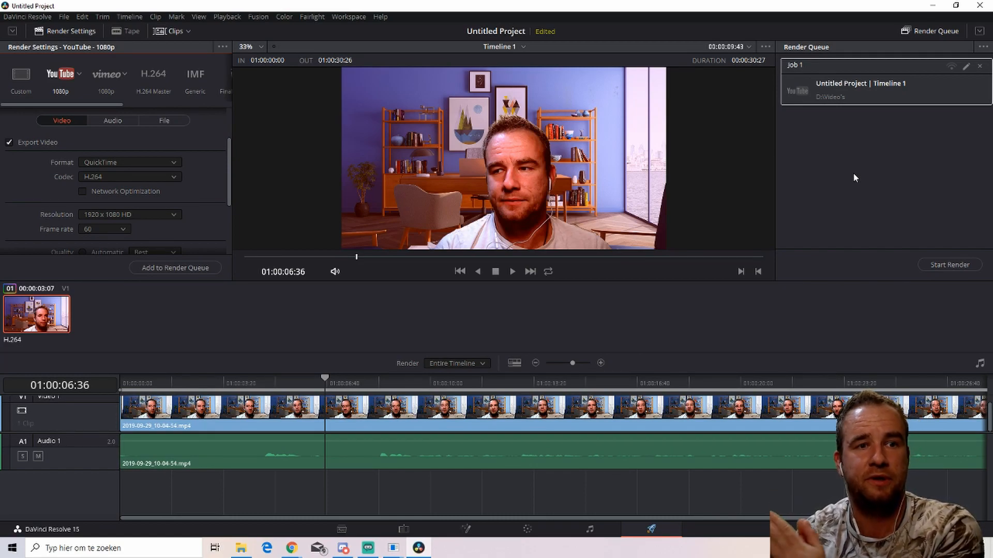
Set the export format in the render settings back to MP4.
click(174, 163)
click(137, 247)
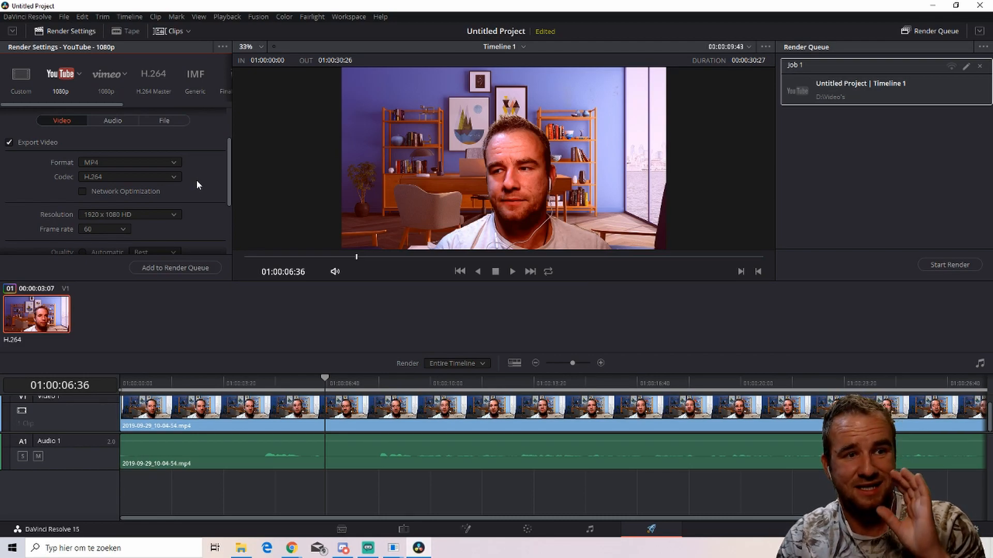
Review the video, audio and file render settings, including resolution, frame rate, quality and key frames, without changing them.
scroll(204, 200, down, 3)
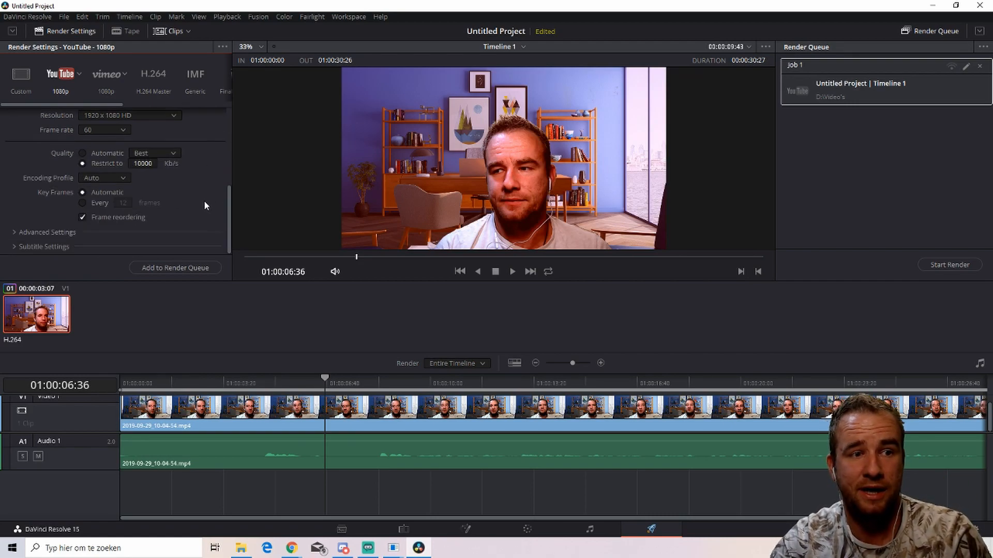
scroll(204, 206, up, 5)
click(112, 176)
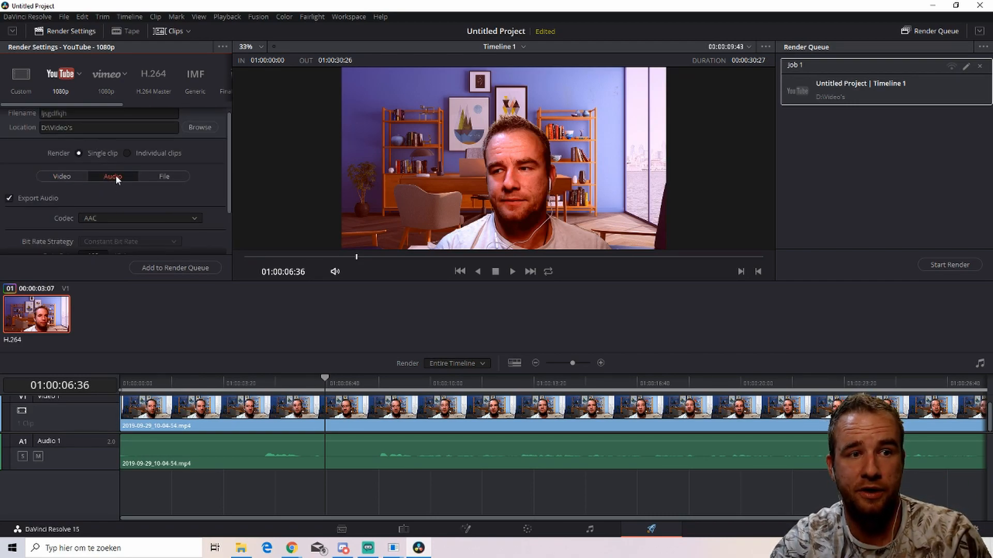
scroll(200, 191, down, 2)
scroll(215, 206, up, 2)
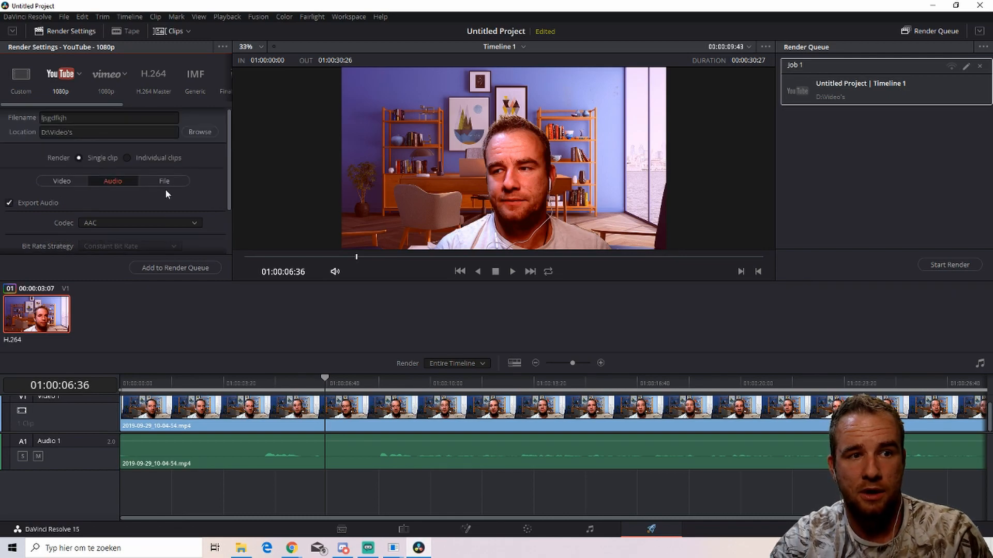
click(166, 181)
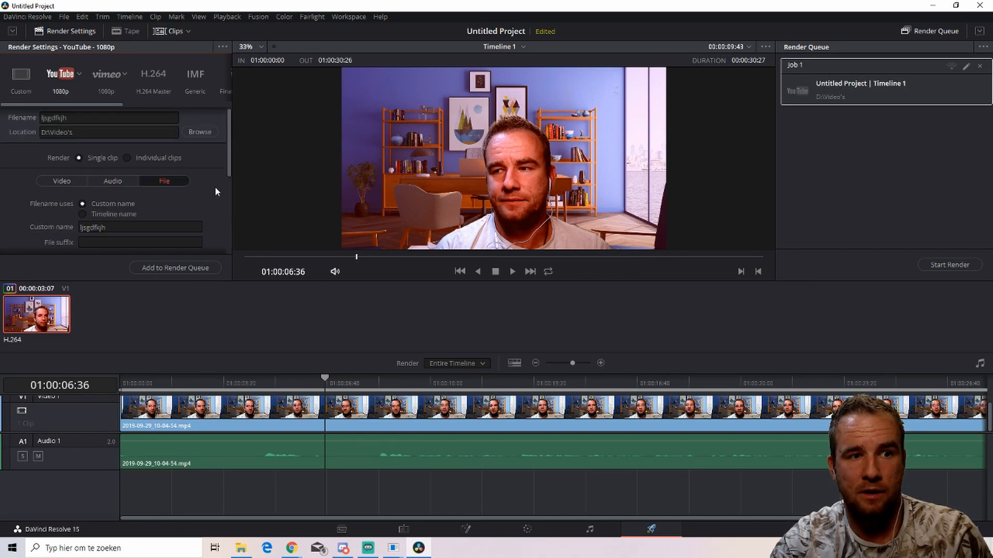
click(61, 182)
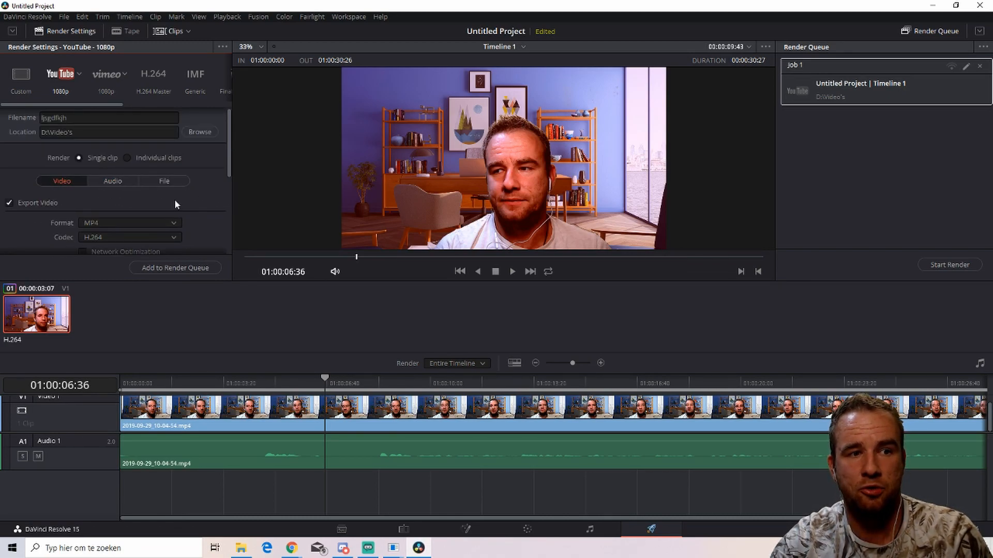
scroll(202, 197, up, 1)
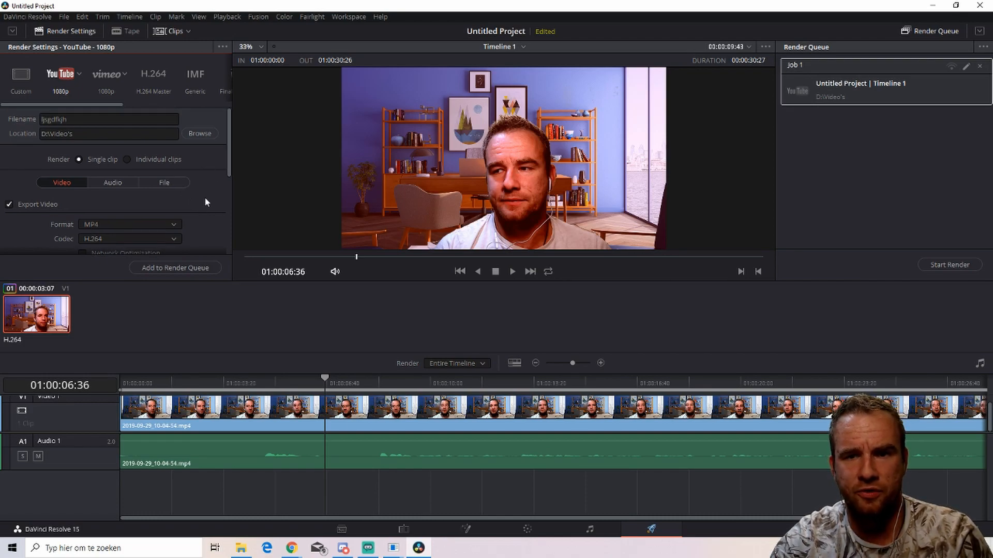
scroll(209, 200, down, 5)
scroll(210, 204, down, 1)
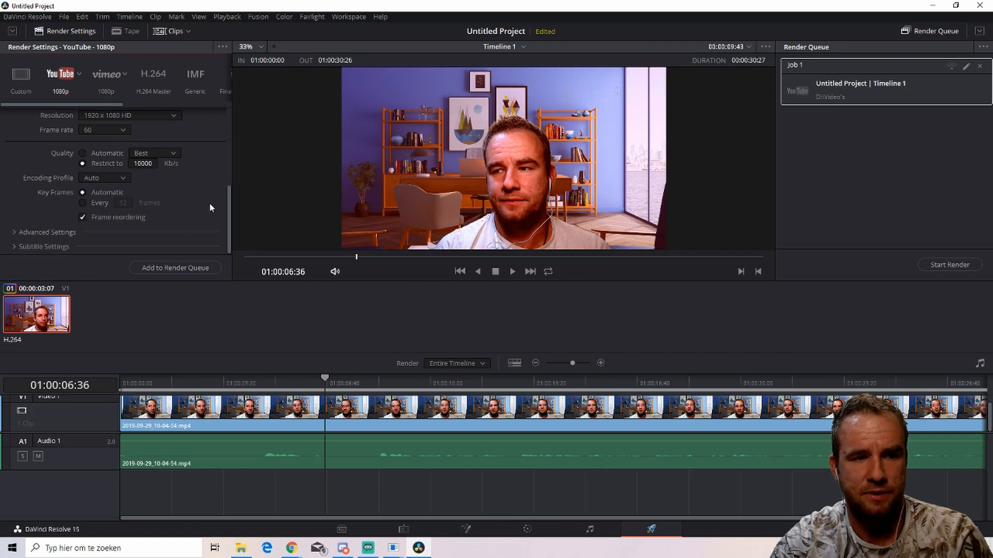